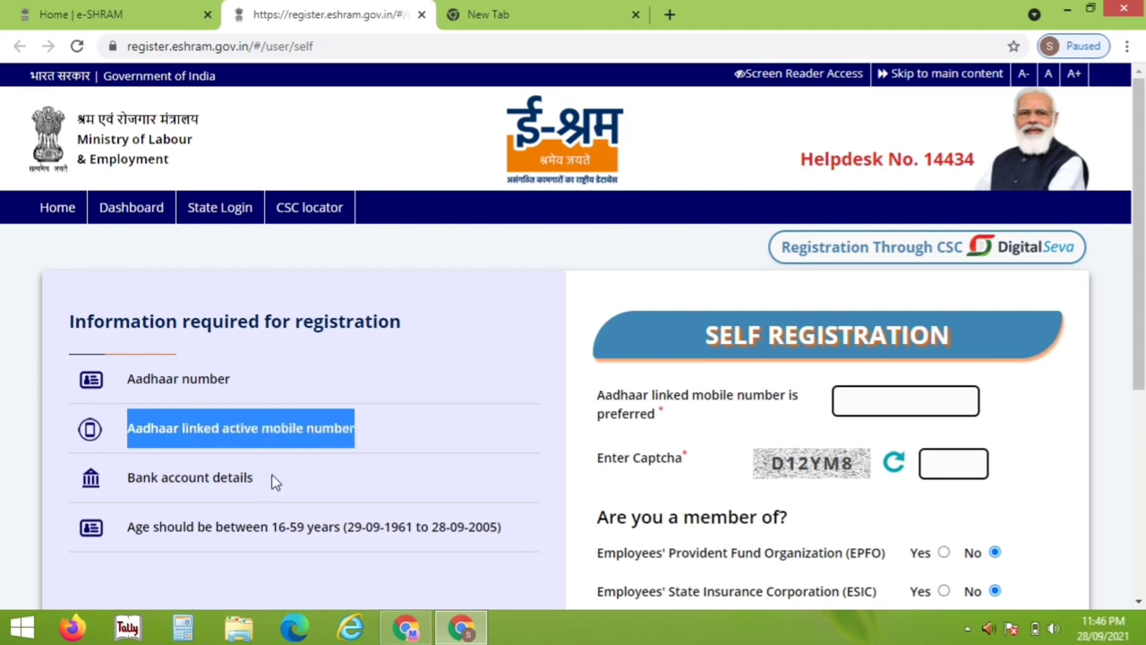
# Highlight the bank account and 16-59 age eligibility requirements, then clear the highlight.
pyautogui.moveTo(253, 483); pyautogui.dragTo(140, 519)
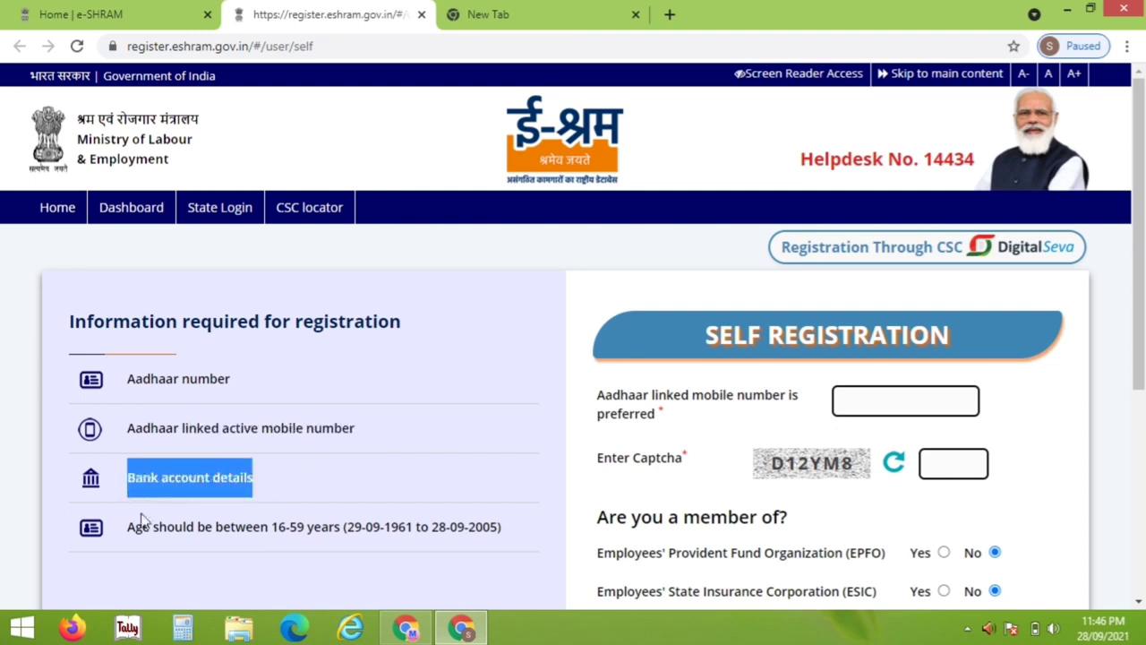
pyautogui.moveTo(321, 527); pyautogui.dragTo(269, 528)
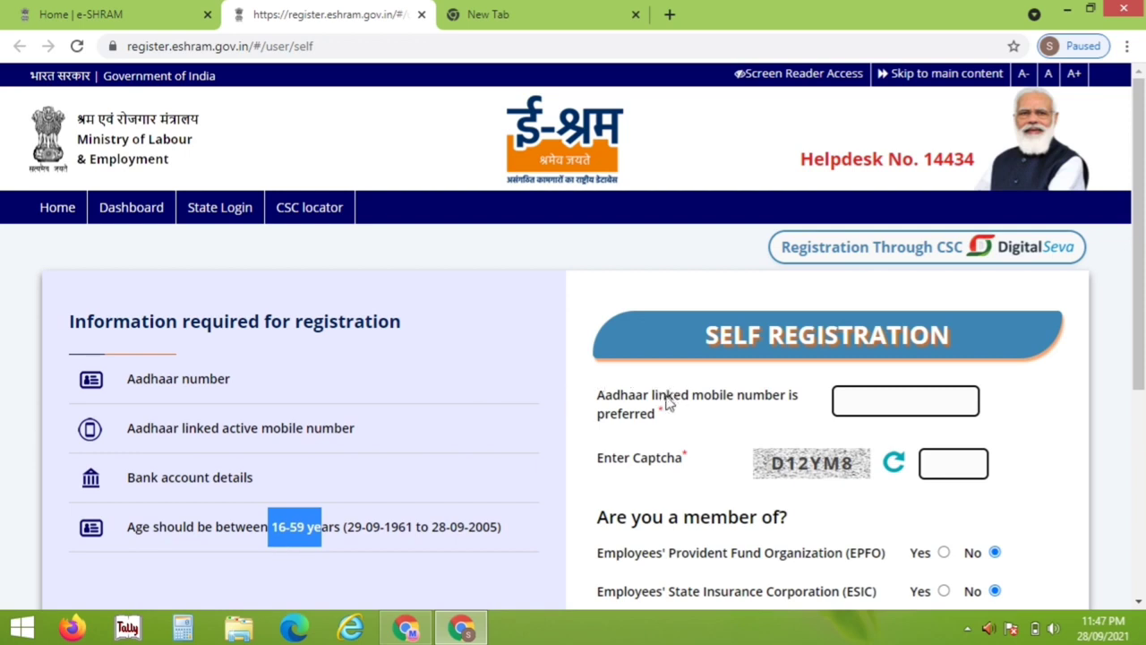
pyautogui.click(388, 438)
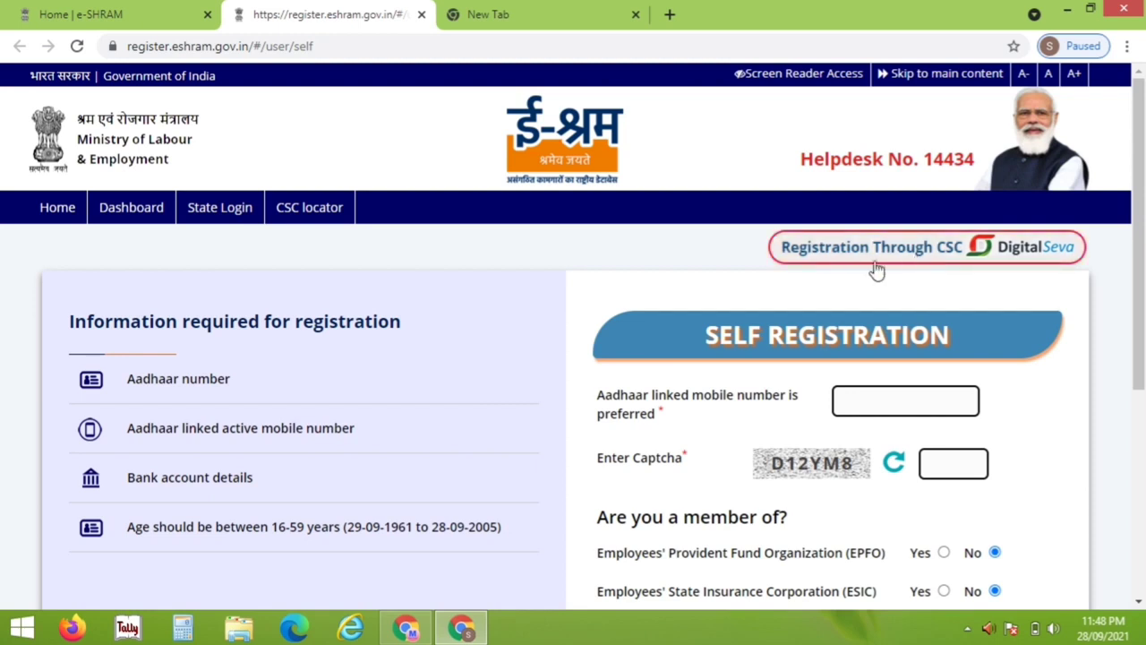
# Close the old registration tab, search eshram.gov.in, and start self-registration from e-SHRAM Home.
pyautogui.click(496, 13)
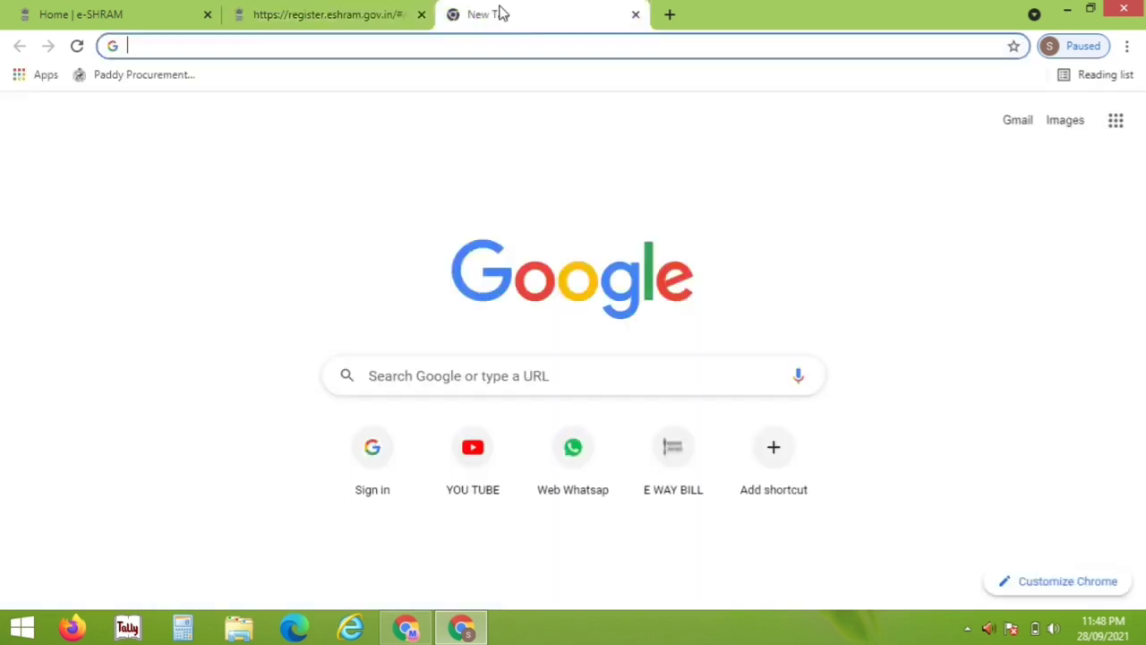
pyautogui.click(421, 14)
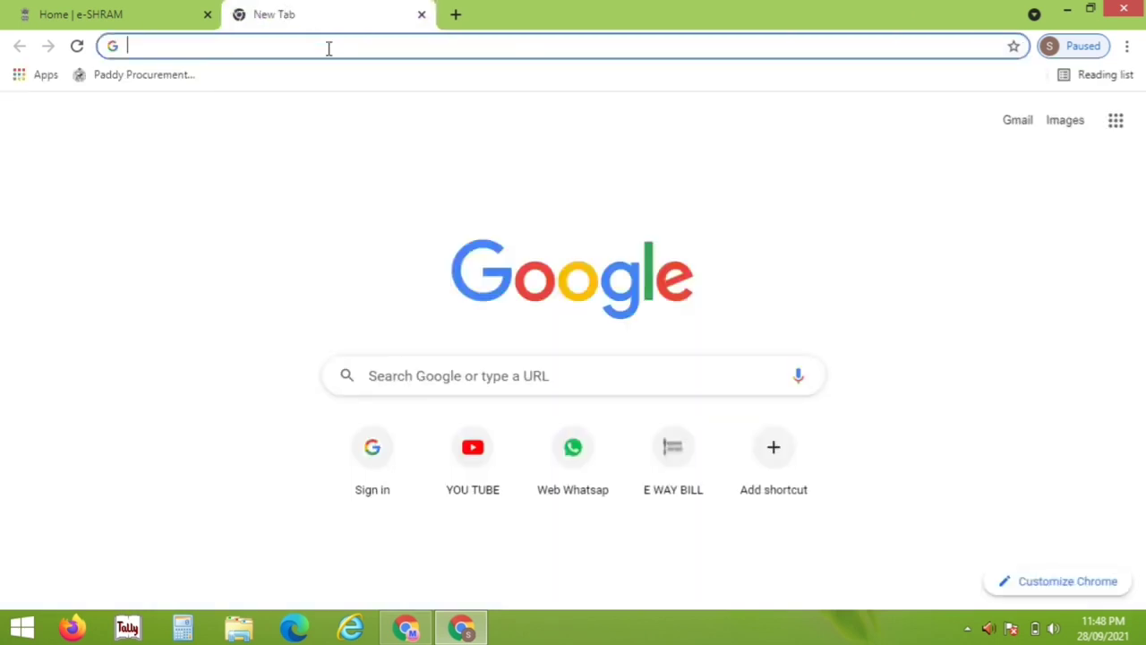
pyautogui.write('E')
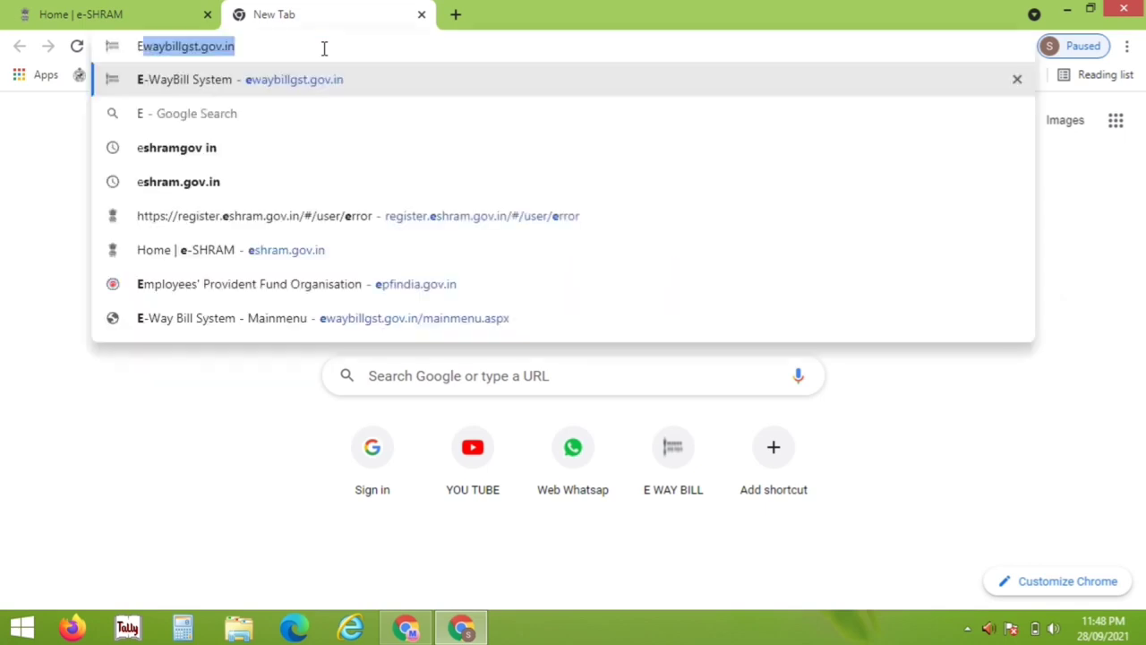
pyautogui.click(212, 181)
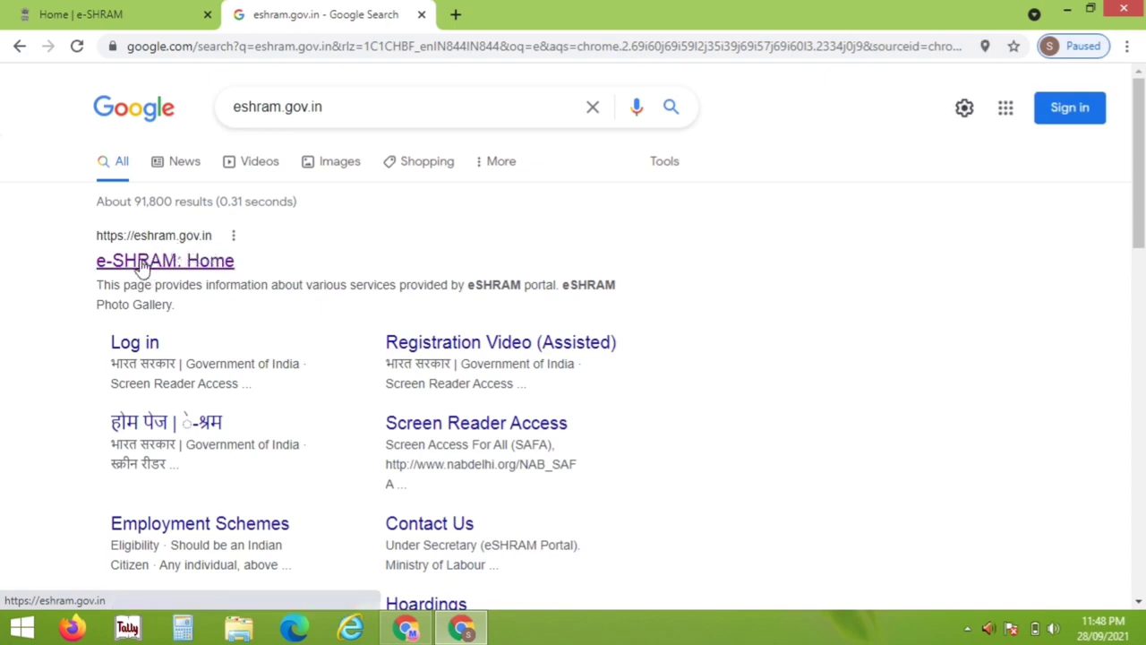
pyautogui.click(128, 264)
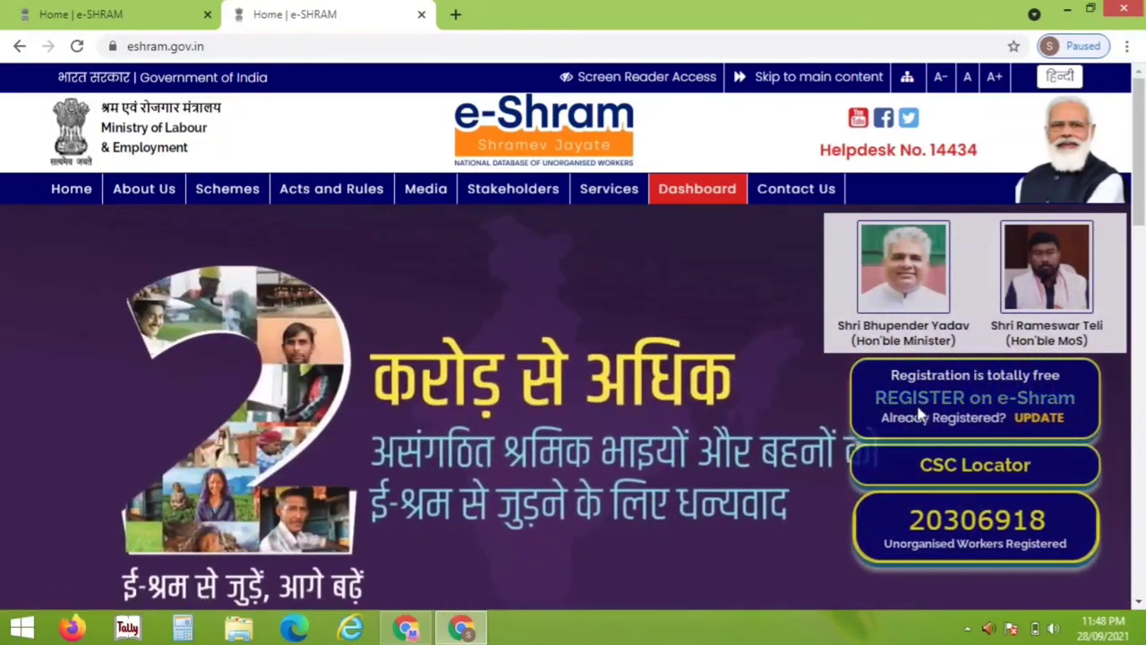
pyautogui.click(920, 411)
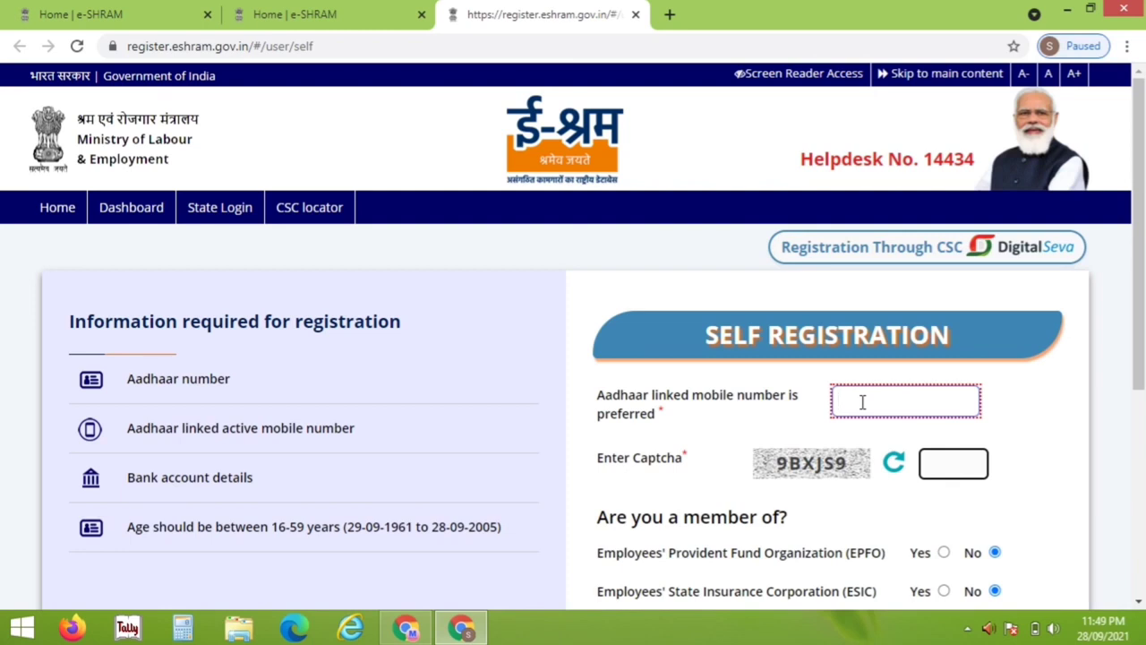
# Enter the mobile number and captcha and request an OTP.
pyautogui.scroll(-1, 862, 402)
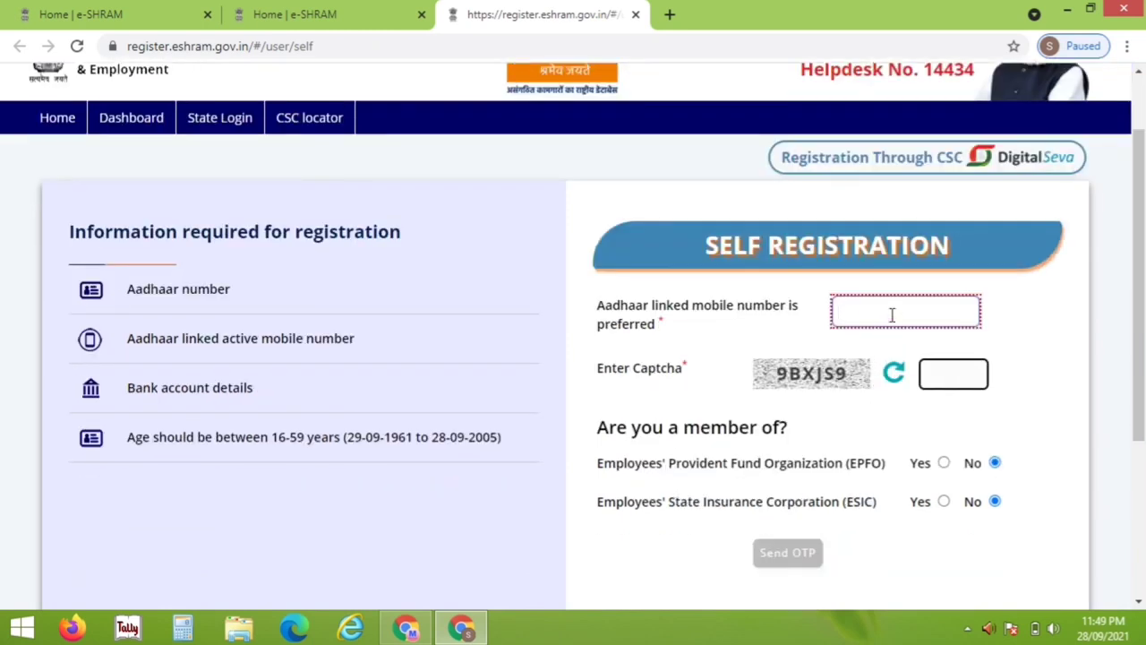
pyautogui.write('7')
pyautogui.press('Tab')
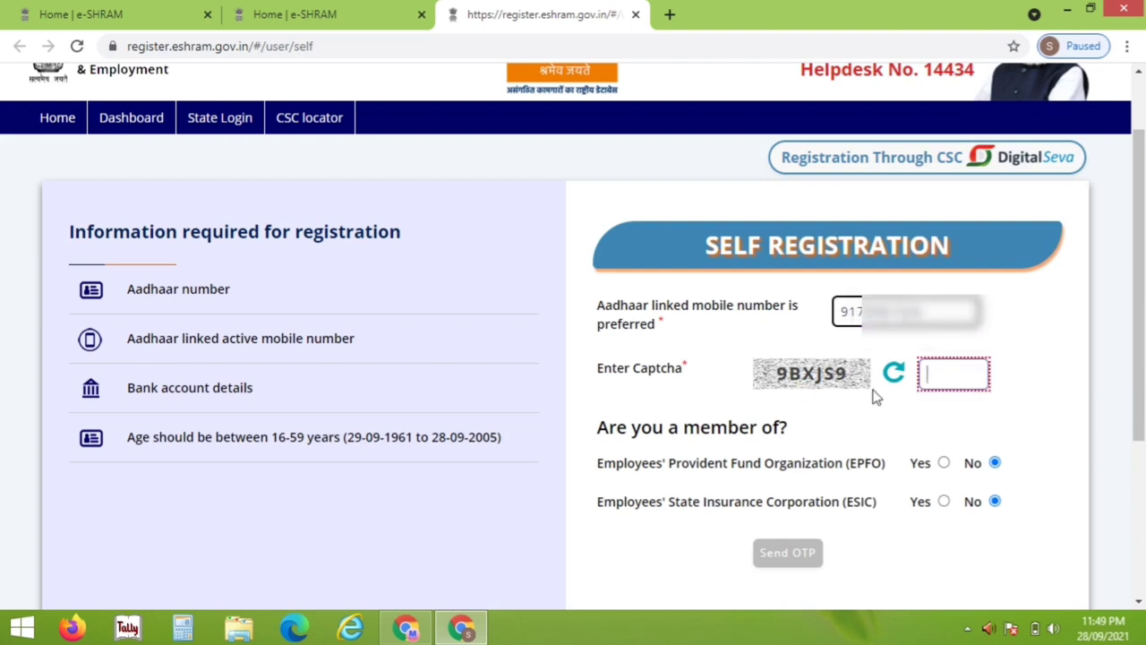
pyautogui.write('9BXJS9')
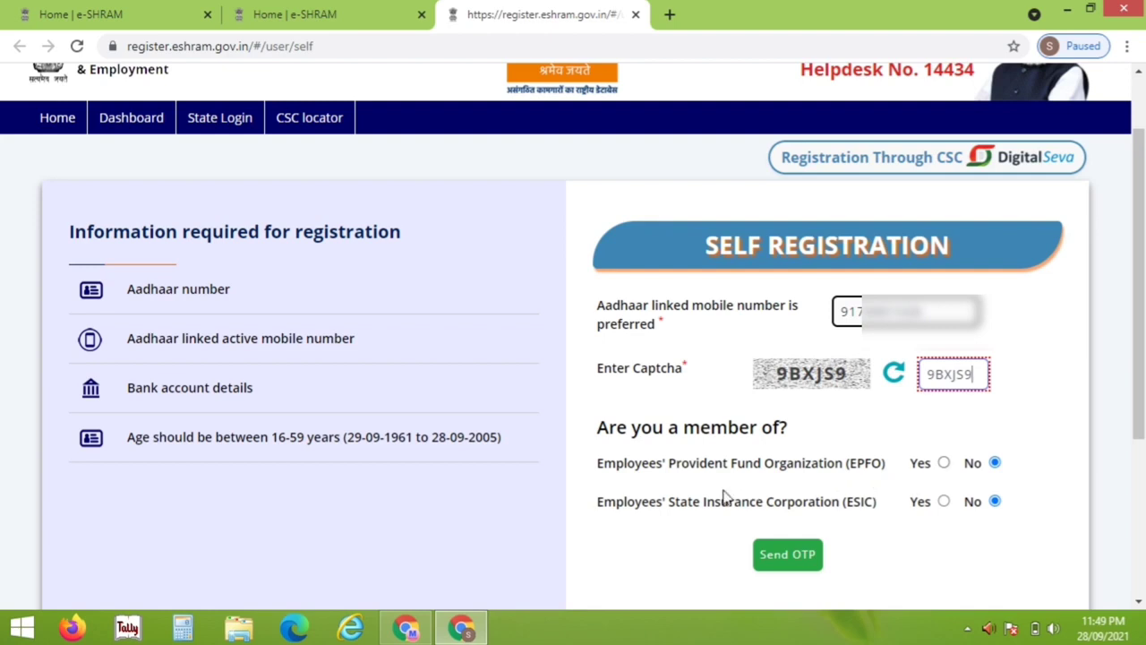
pyautogui.click(796, 560)
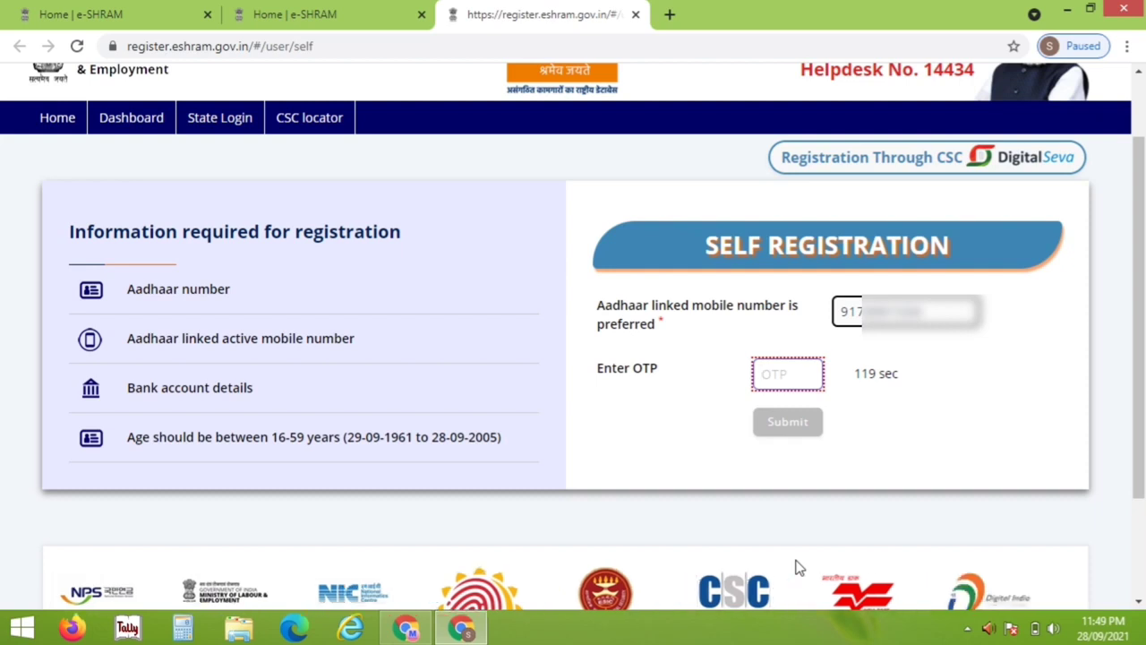
# Enter the received mobile OTP and submit it for verification.
pyautogui.scroll(-2, 549, 370)
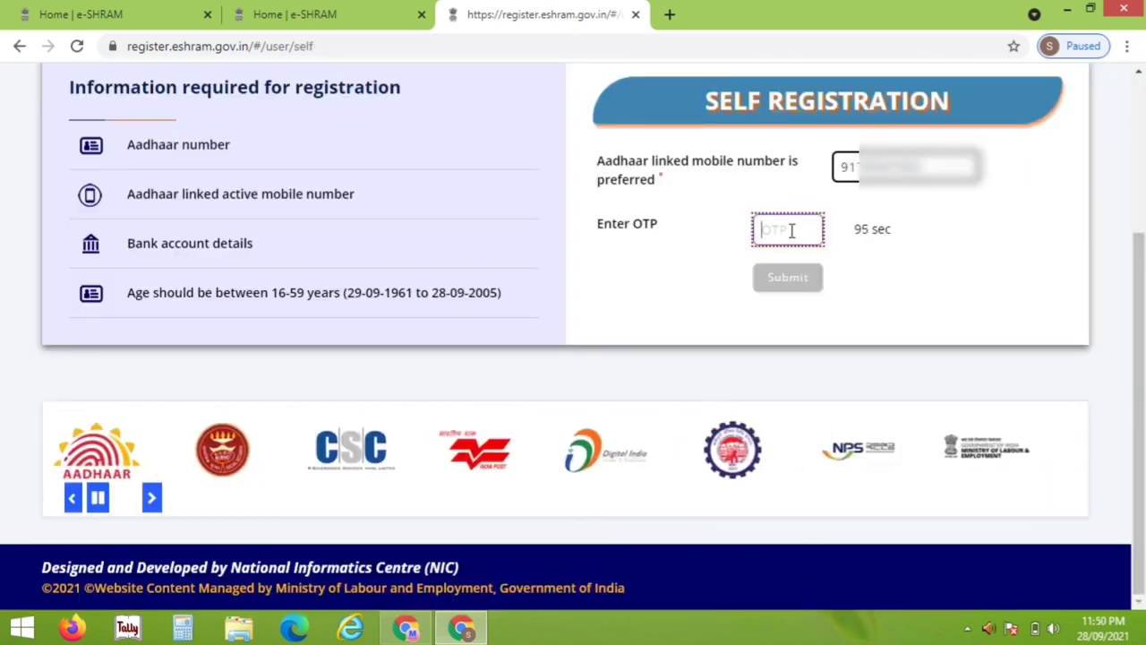
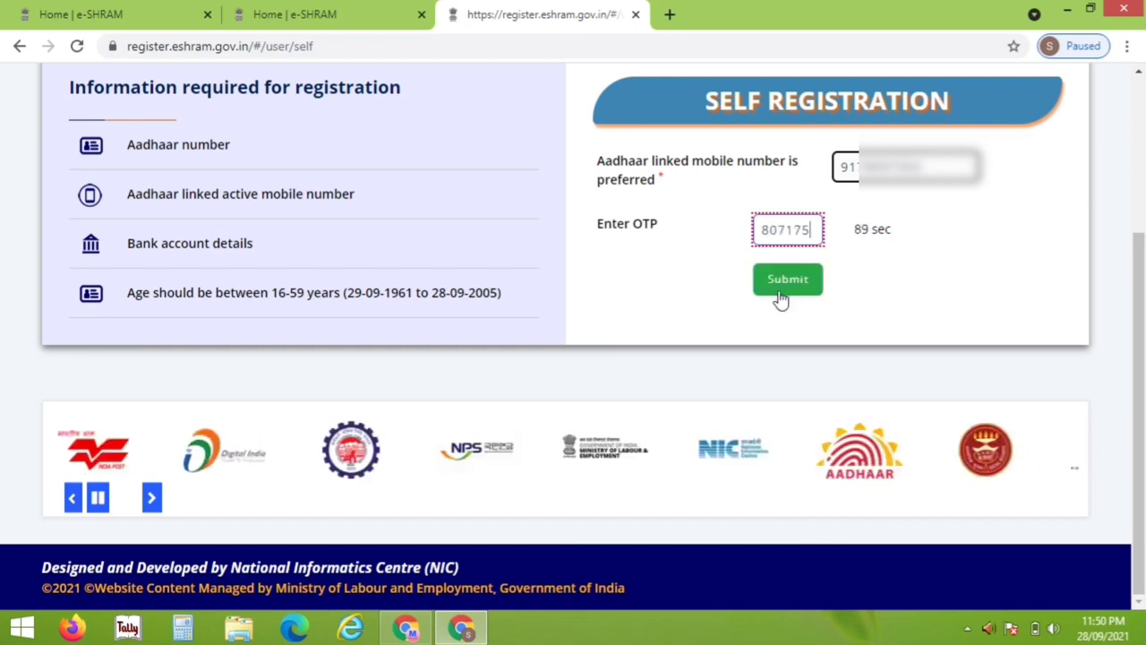
pyautogui.click(779, 294)
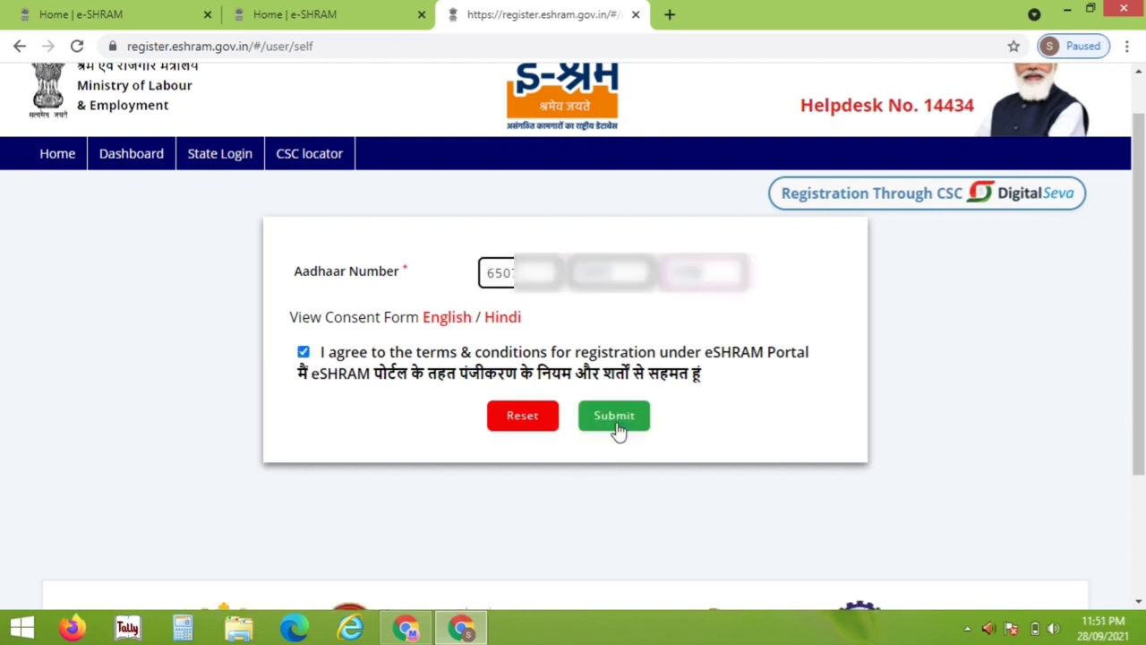
# Request the Aadhaar OTP and validate it to fetch the Aadhaar particulars.
pyautogui.click(613, 421)
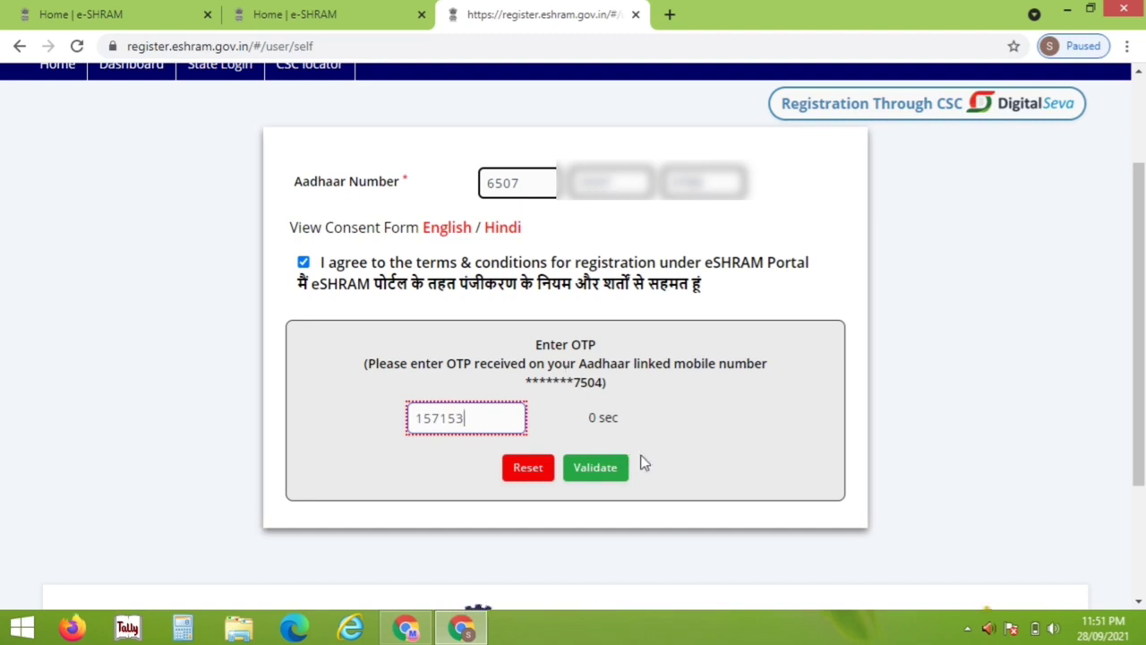
pyautogui.click(595, 469)
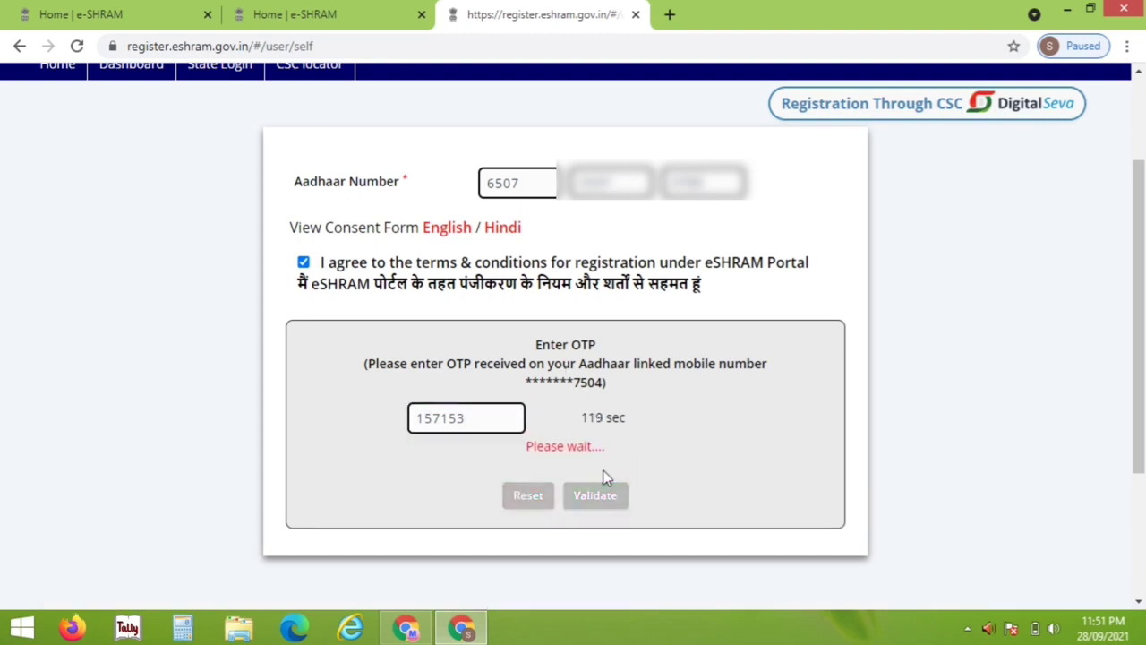
pyautogui.scroll(-2, 697, 336)
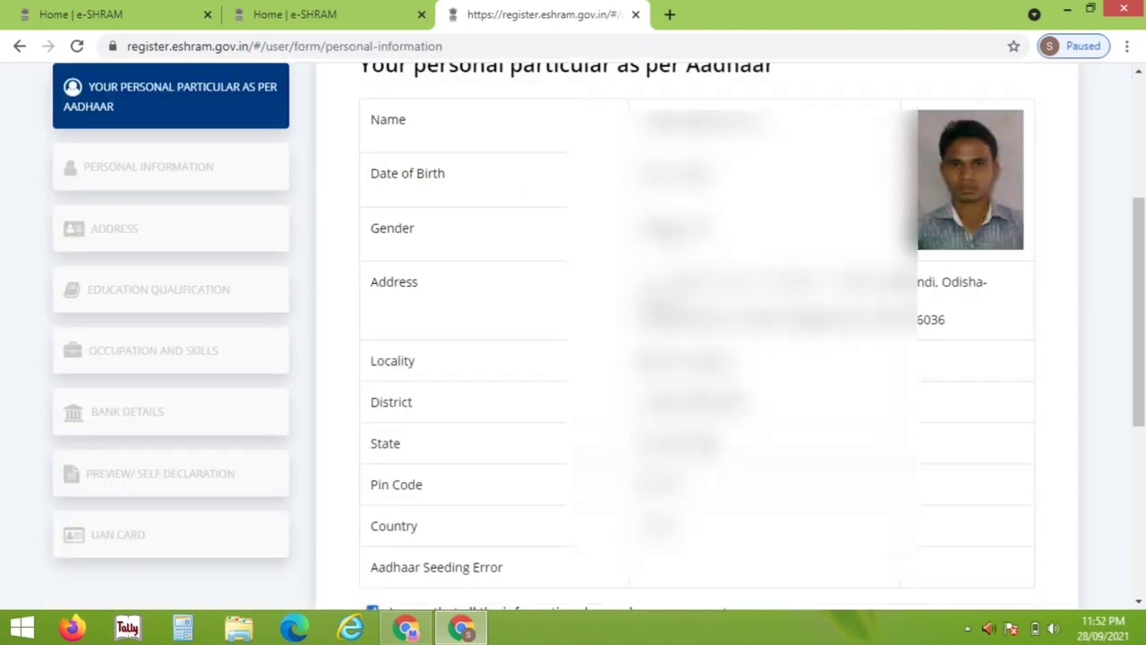
# Agree that the Aadhaar details are correct and confirm them.
pyautogui.click(372, 448)
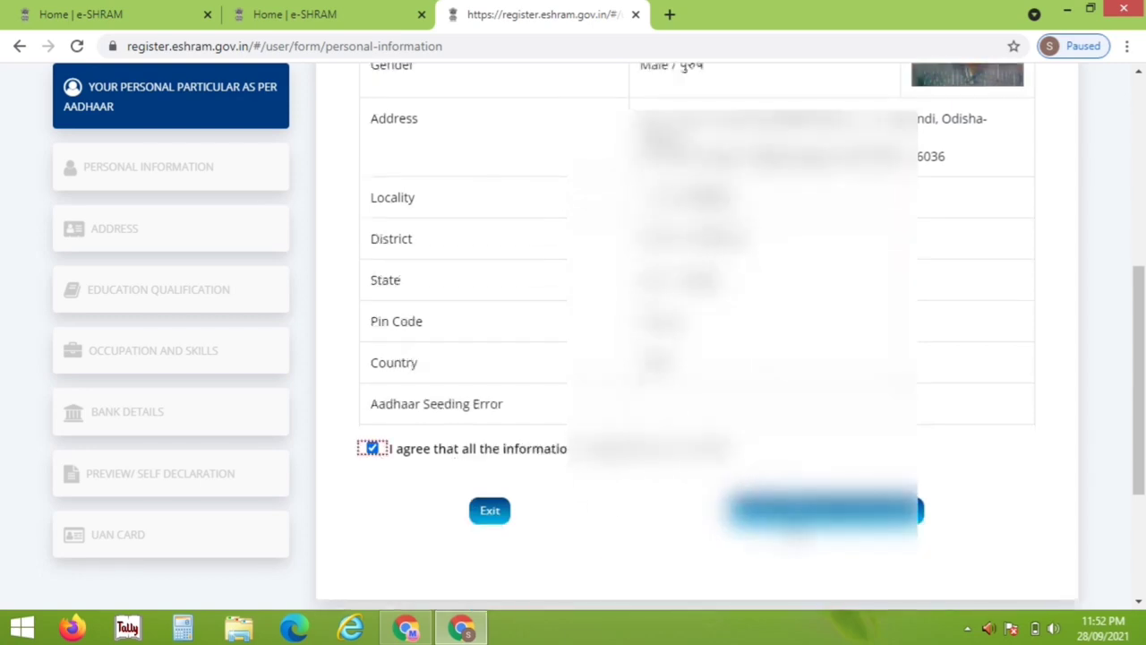
pyautogui.click(823, 511)
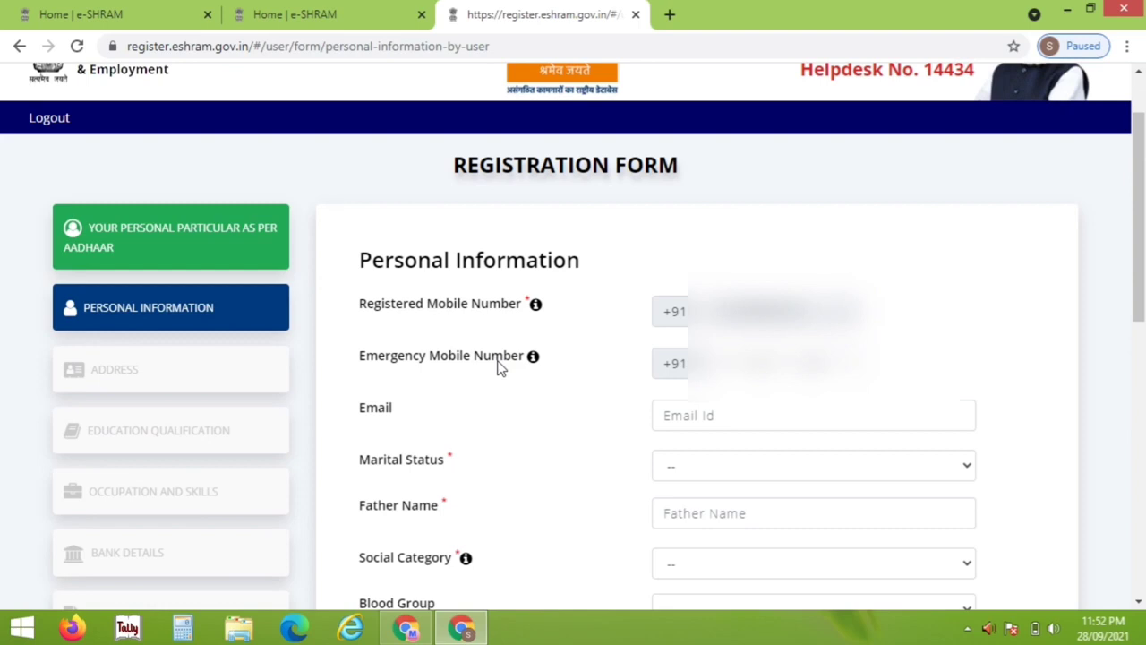
# Enter the email address, set marital status to Never married, and paste the father's name.
pyautogui.click(730, 418)
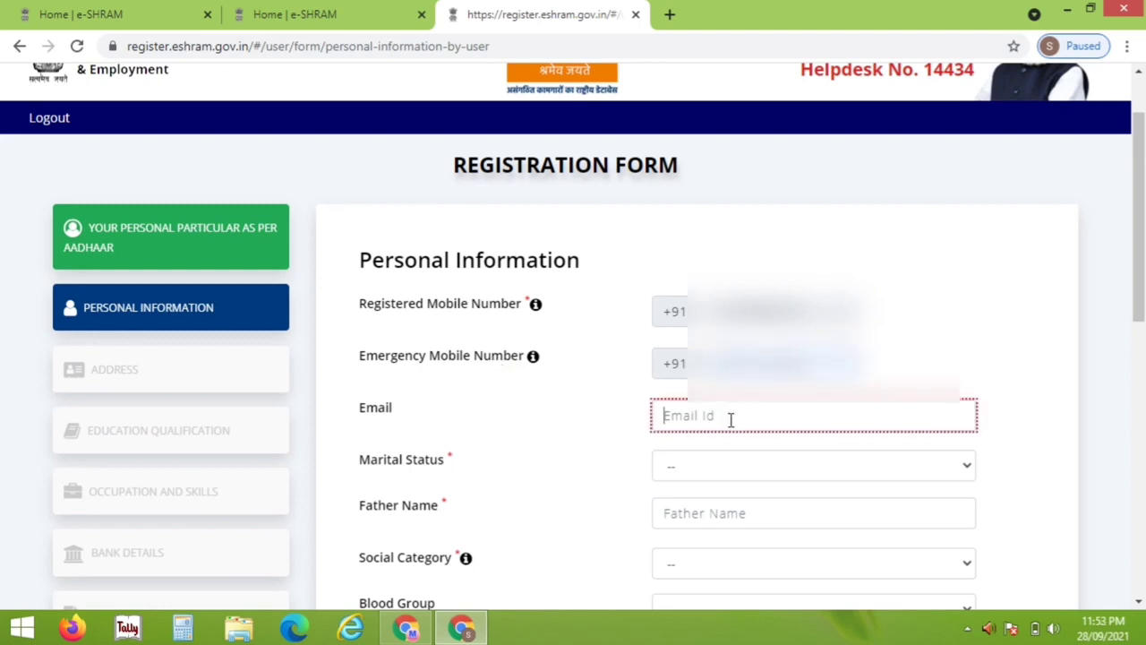
pyautogui.write('pu')
pyautogui.scroll(-1, 609, 408)
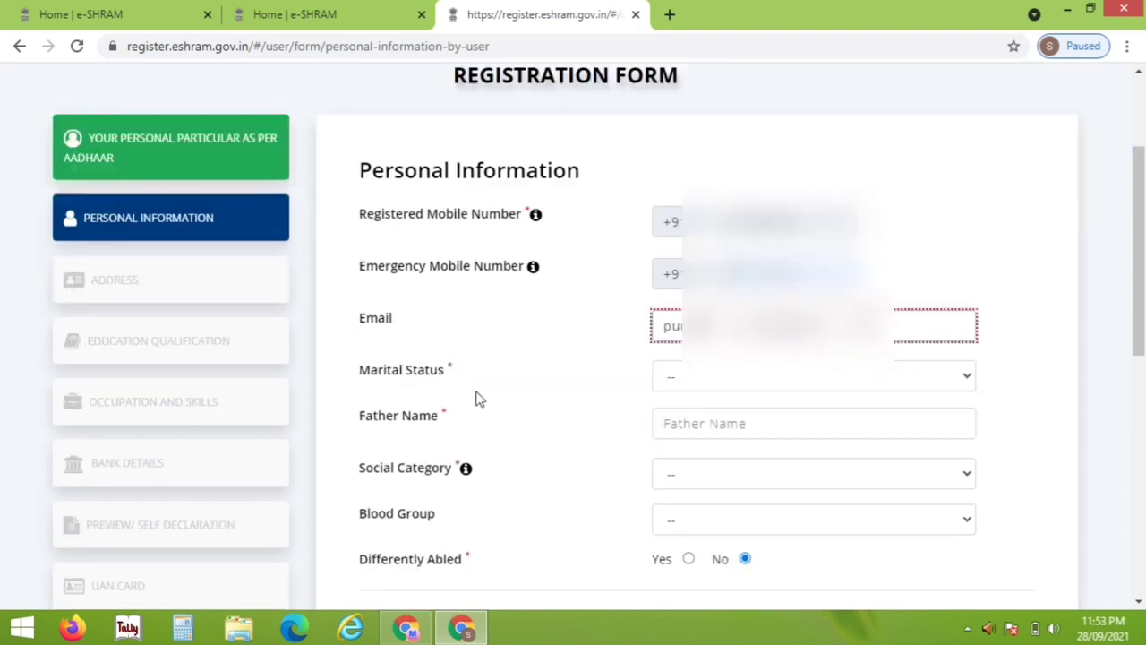
pyautogui.click(885, 383)
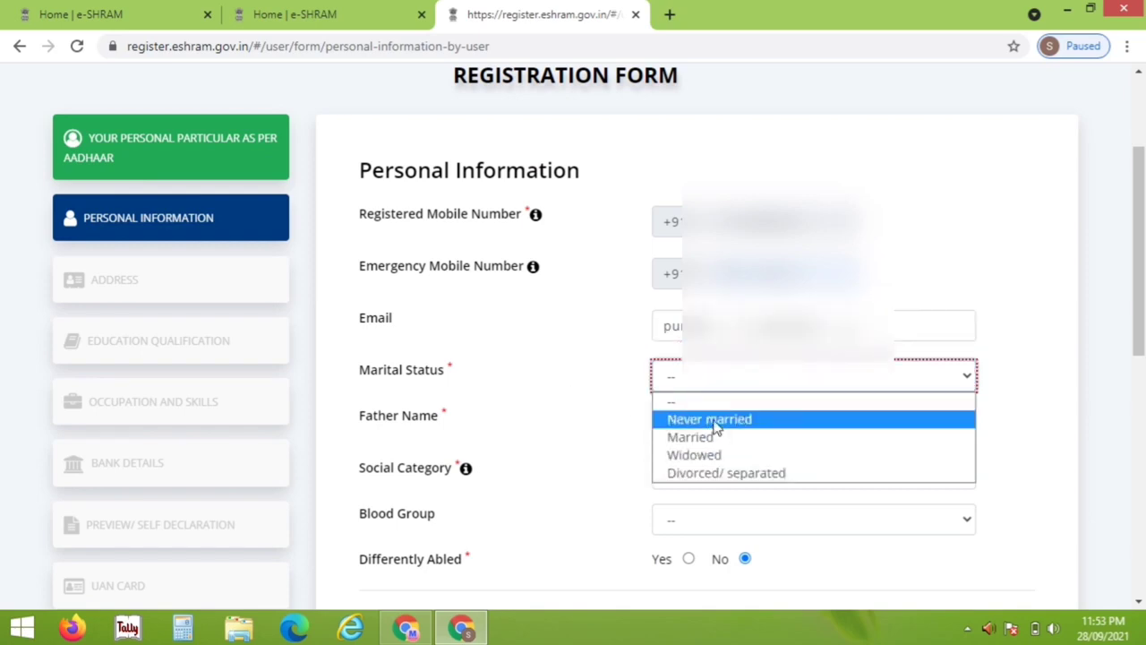
pyautogui.click(715, 420)
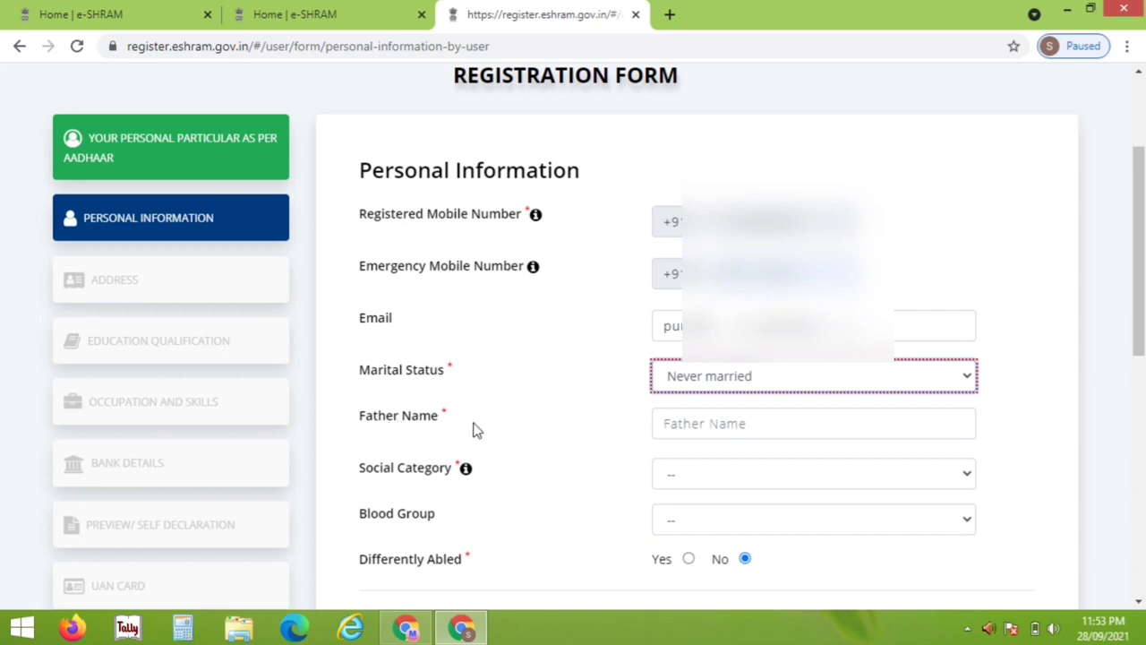
pyautogui.click(733, 428)
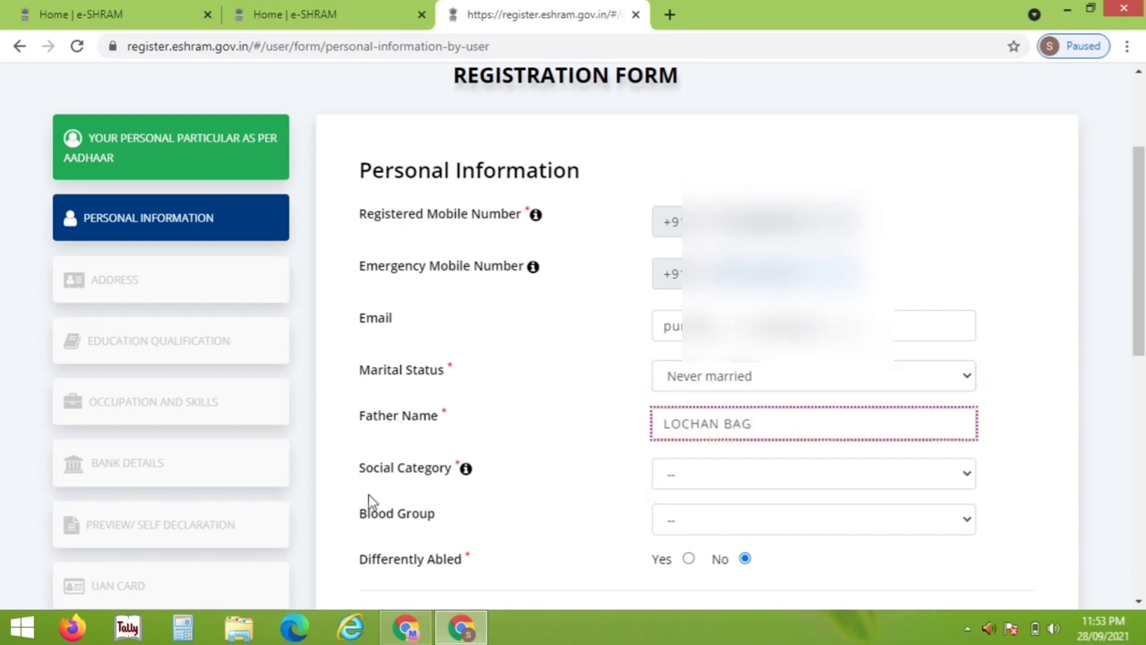
# Set social category to OBC and blood group to O+.
pyautogui.click(693, 491)
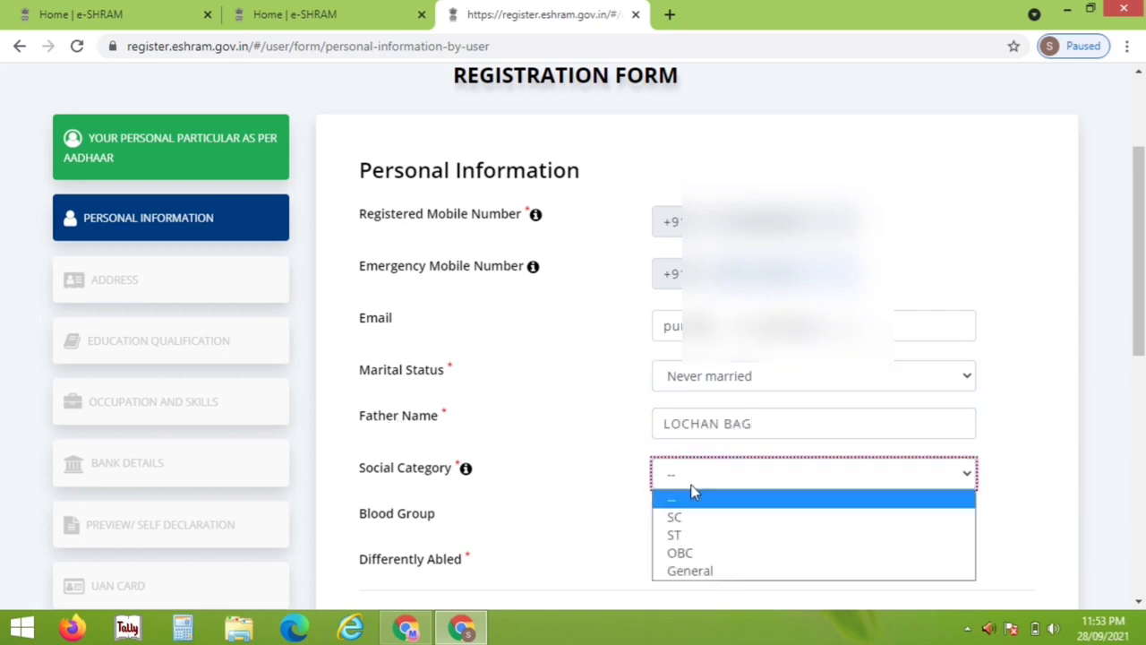
pyautogui.click(687, 549)
pyautogui.scroll(-2, 723, 492)
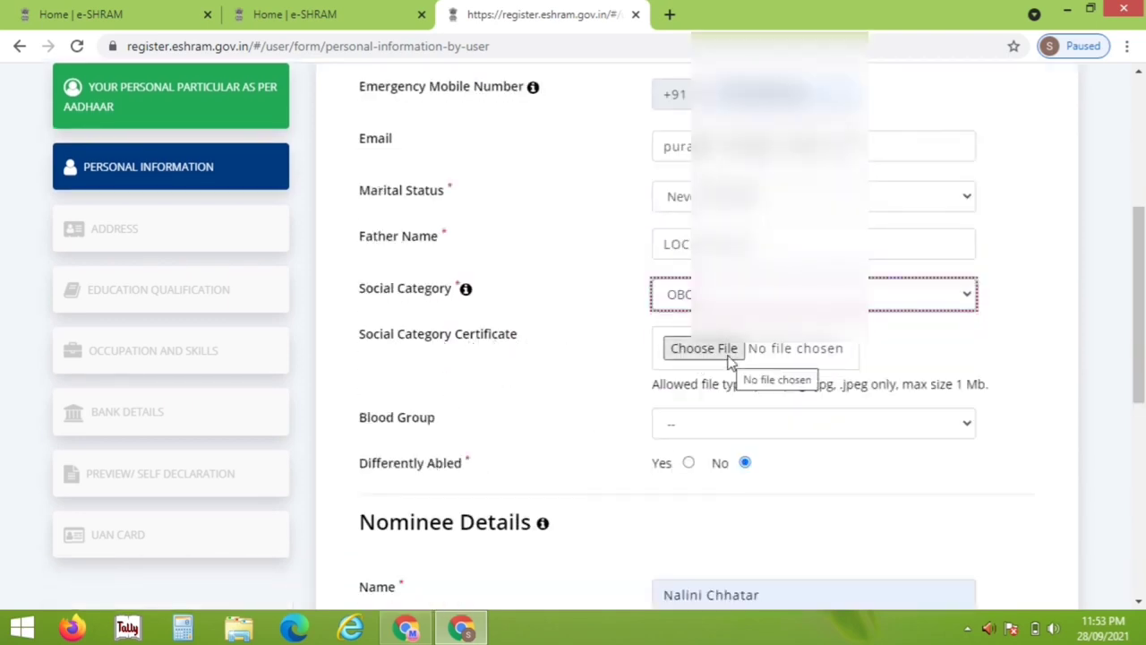
pyautogui.press('Tab')
pyautogui.press('Tab')
pyautogui.hotkey('alt', 'Down')
pyautogui.press('o')
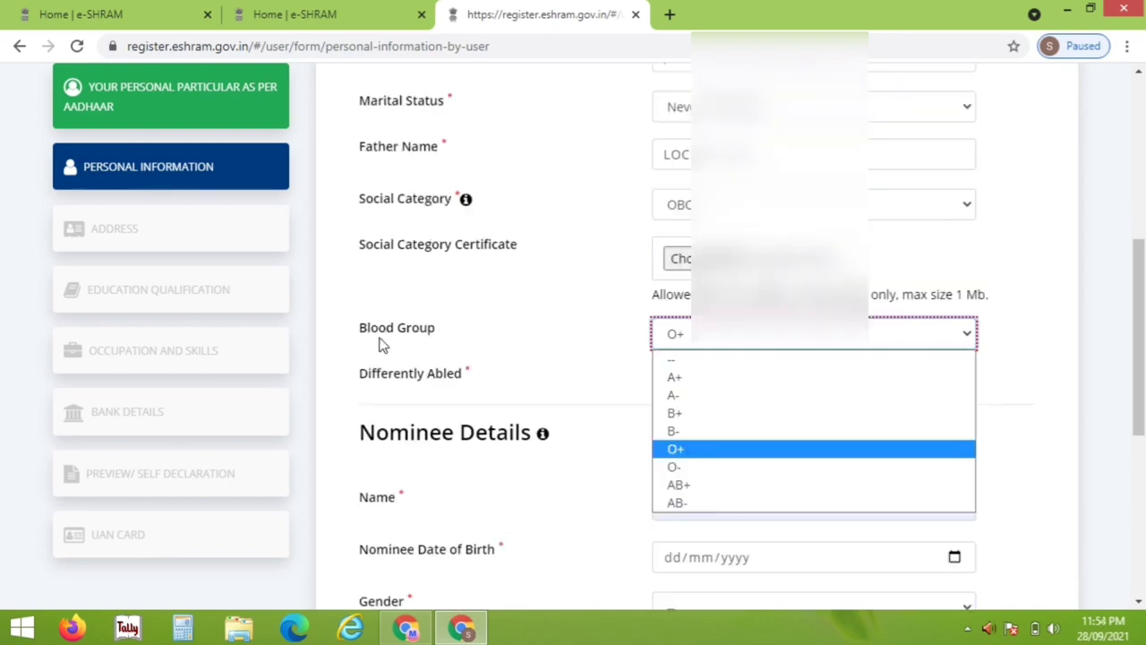
pyautogui.click(698, 334)
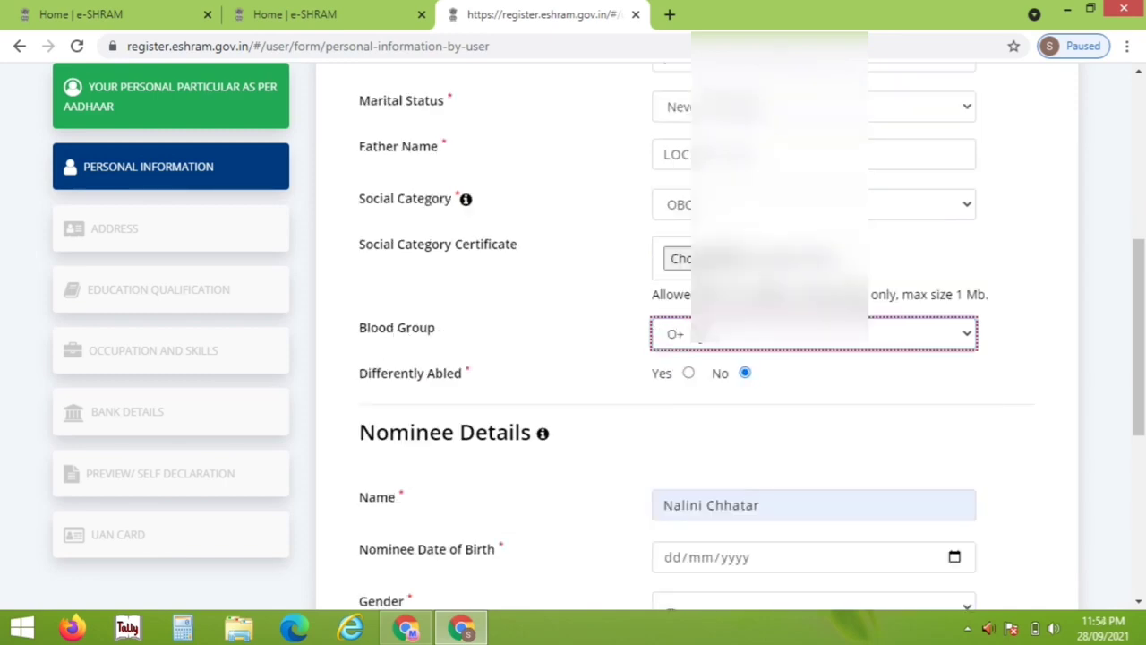
pyautogui.hotkey('alt', 'Down')
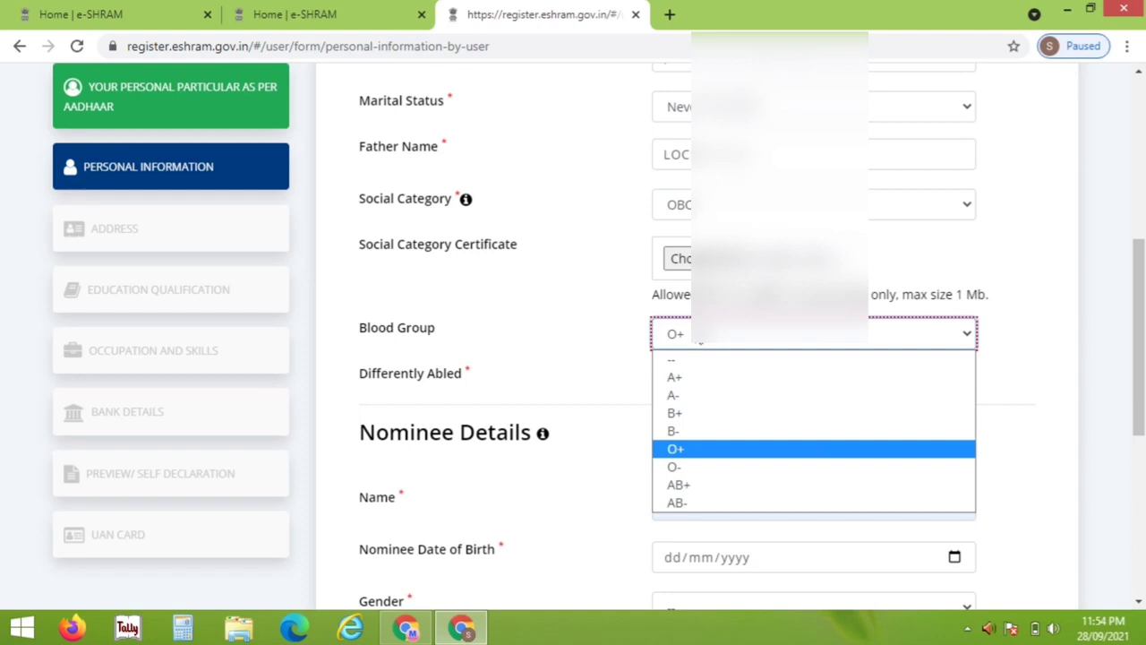
pyautogui.click(681, 449)
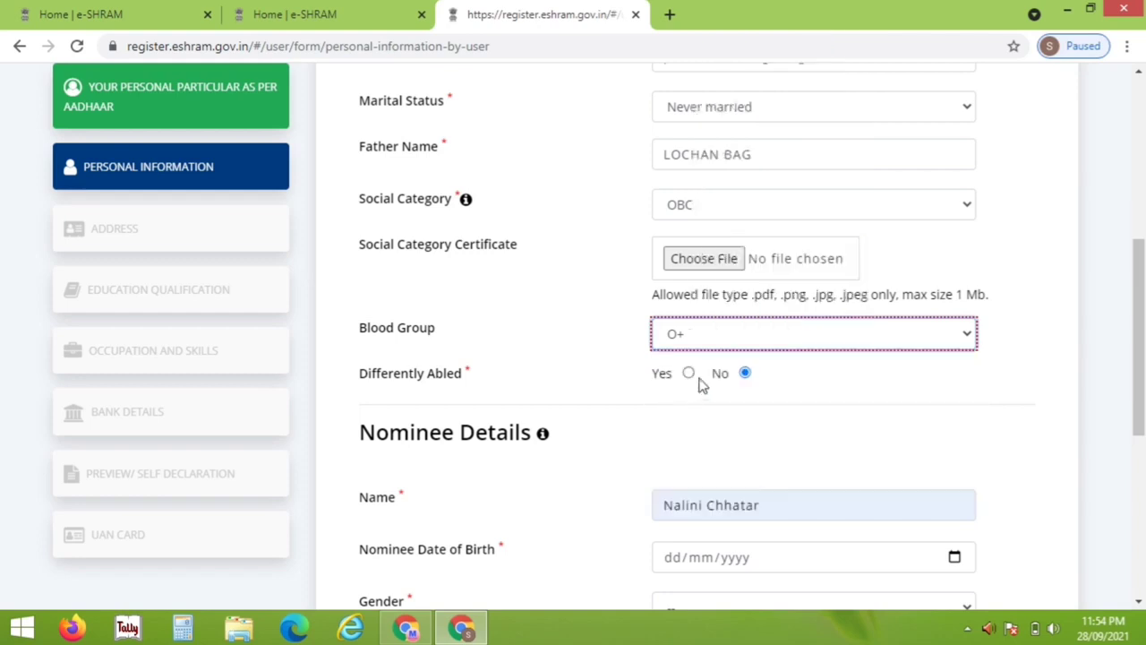
pyautogui.press('Tab')
# Enter the nominee's name and a birth date in August 1971.
pyautogui.scroll(-1, 721, 367)
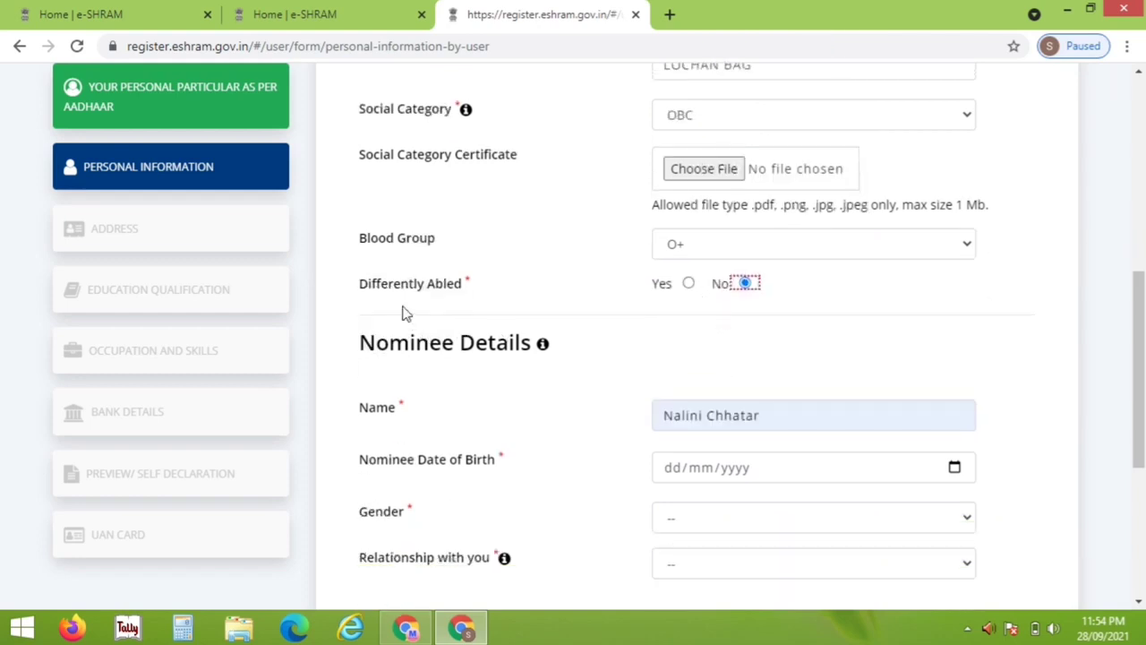
pyautogui.scroll(-1, 395, 332)
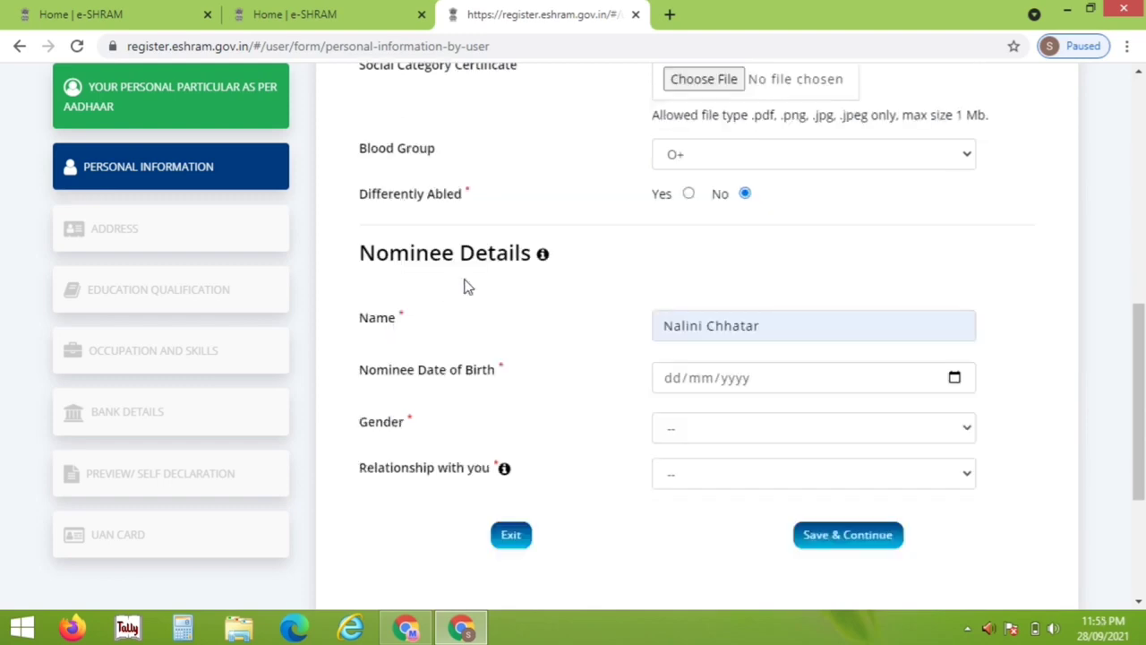
pyautogui.click(697, 328)
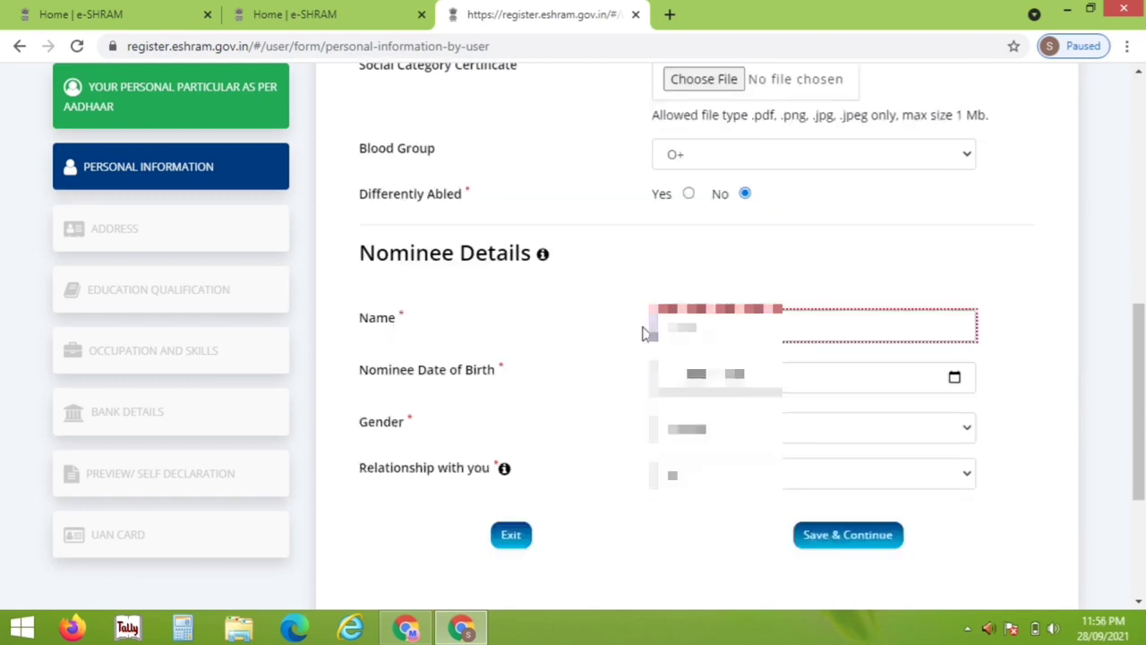
pyautogui.write('kumar')
pyautogui.click(954, 379)
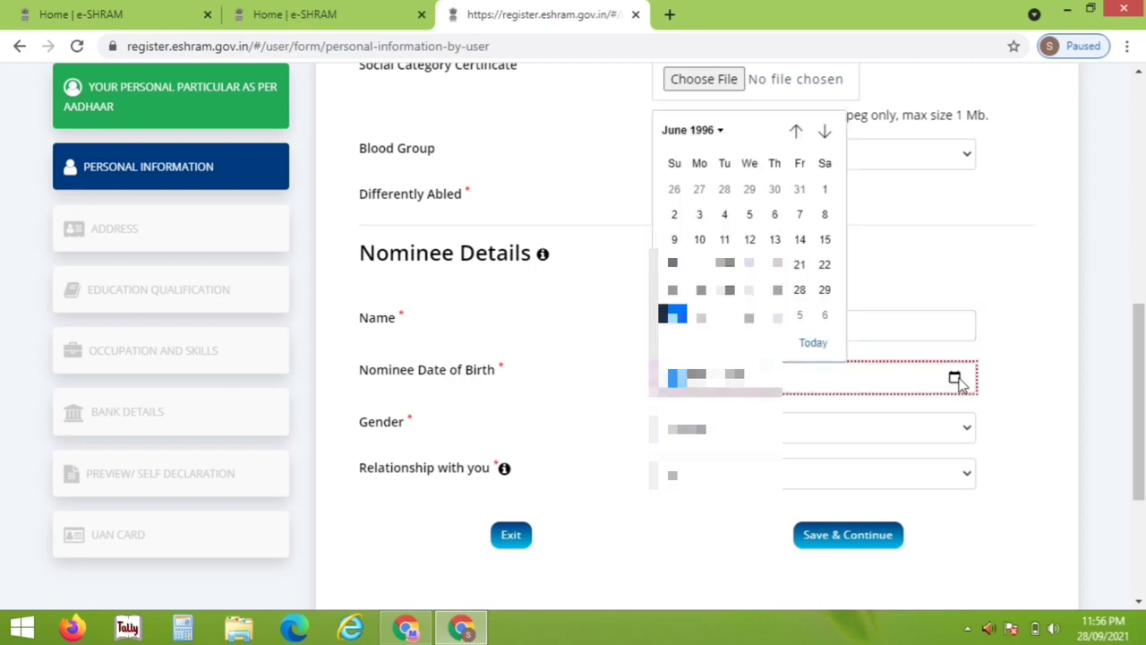
pyautogui.click(714, 132)
pyautogui.scroll(10, 683, 183)
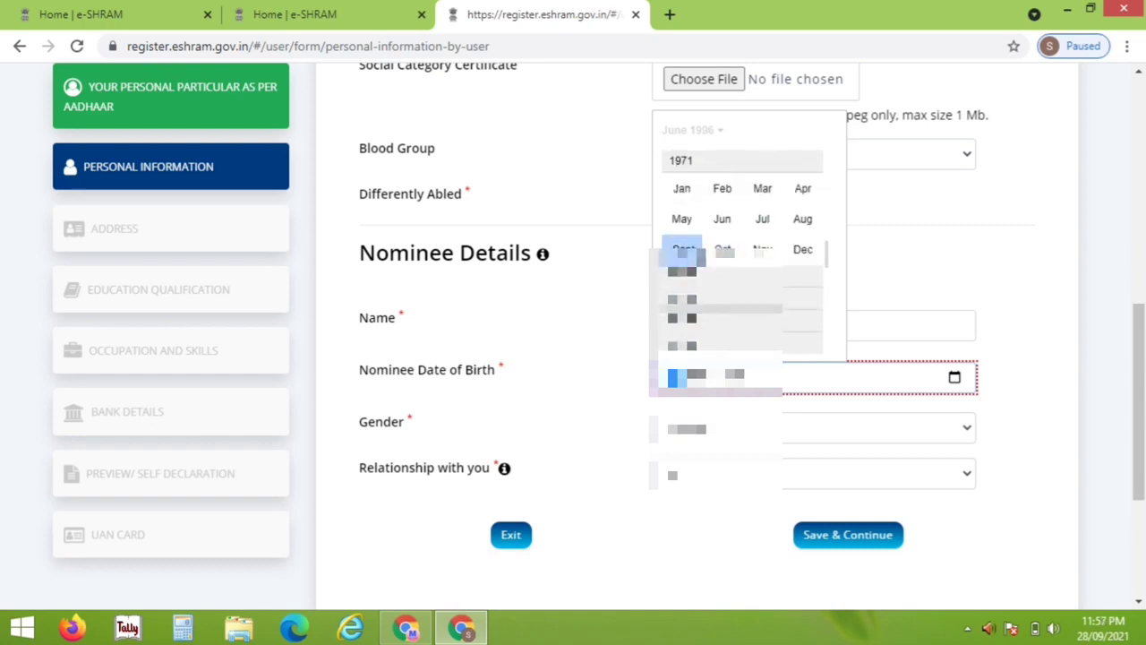
pyautogui.click(683, 255)
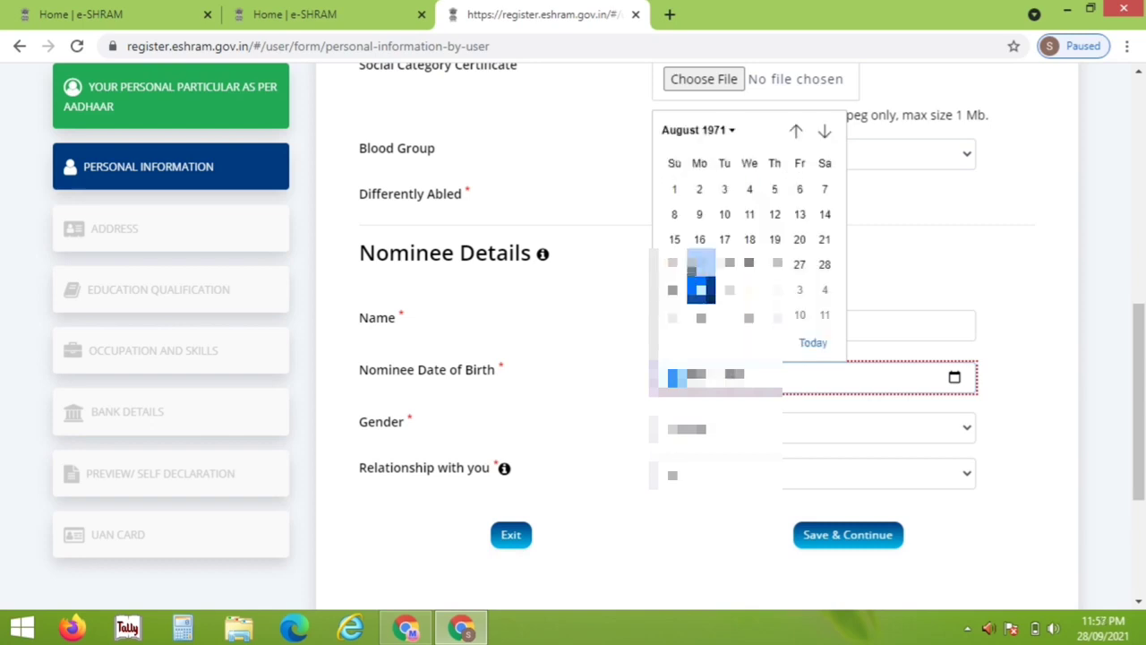
pyautogui.click(824, 214)
# Choose the nominee's gender and relationship, then save personal information.
pyautogui.click(811, 428)
pyautogui.click(714, 488)
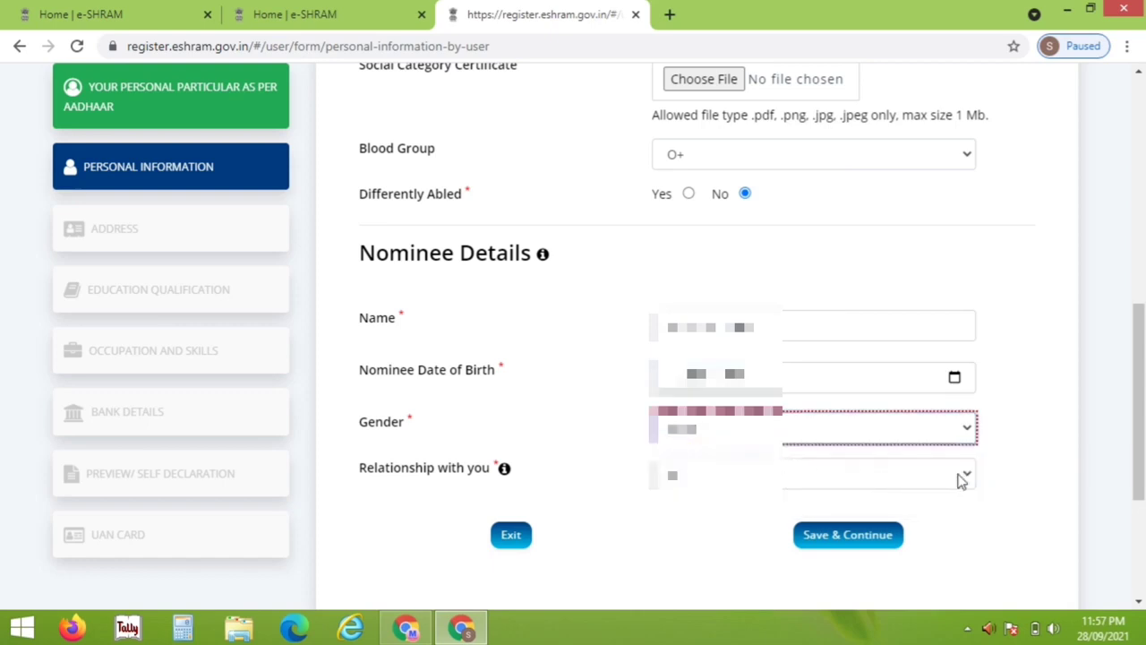
pyautogui.click(960, 481)
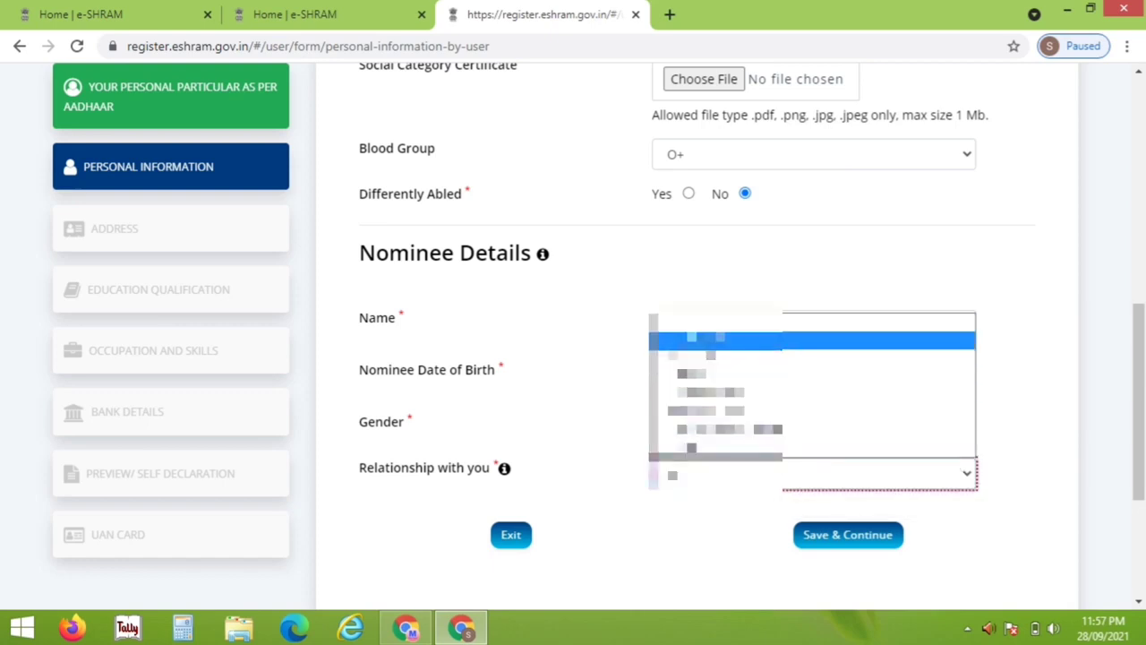
pyautogui.click(706, 376)
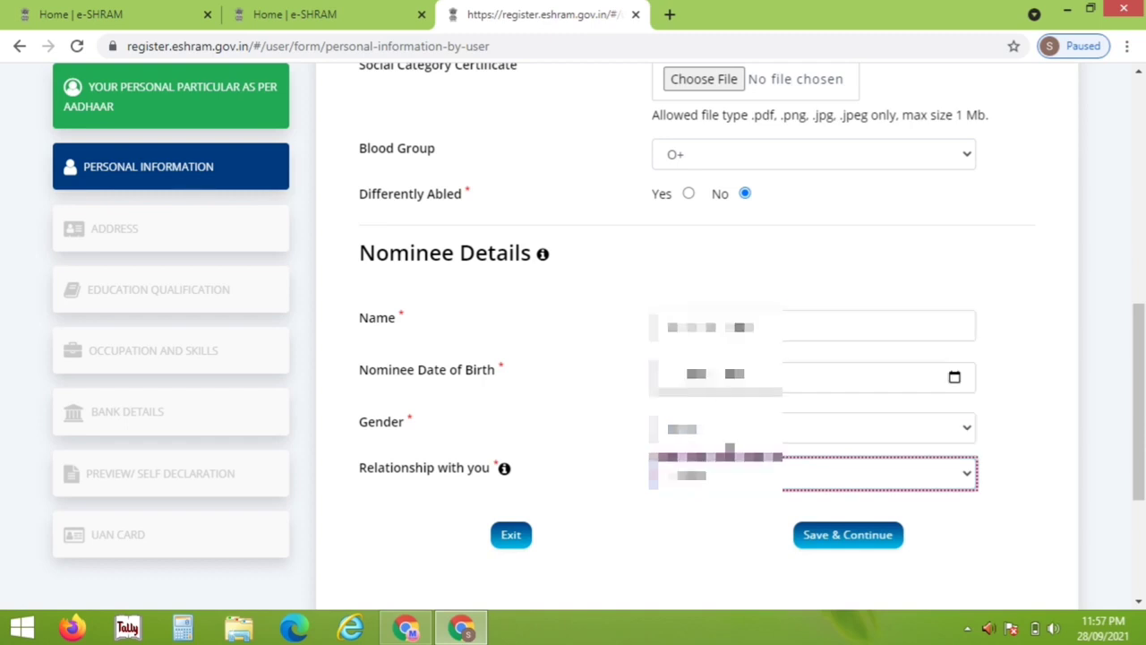
pyautogui.click(845, 537)
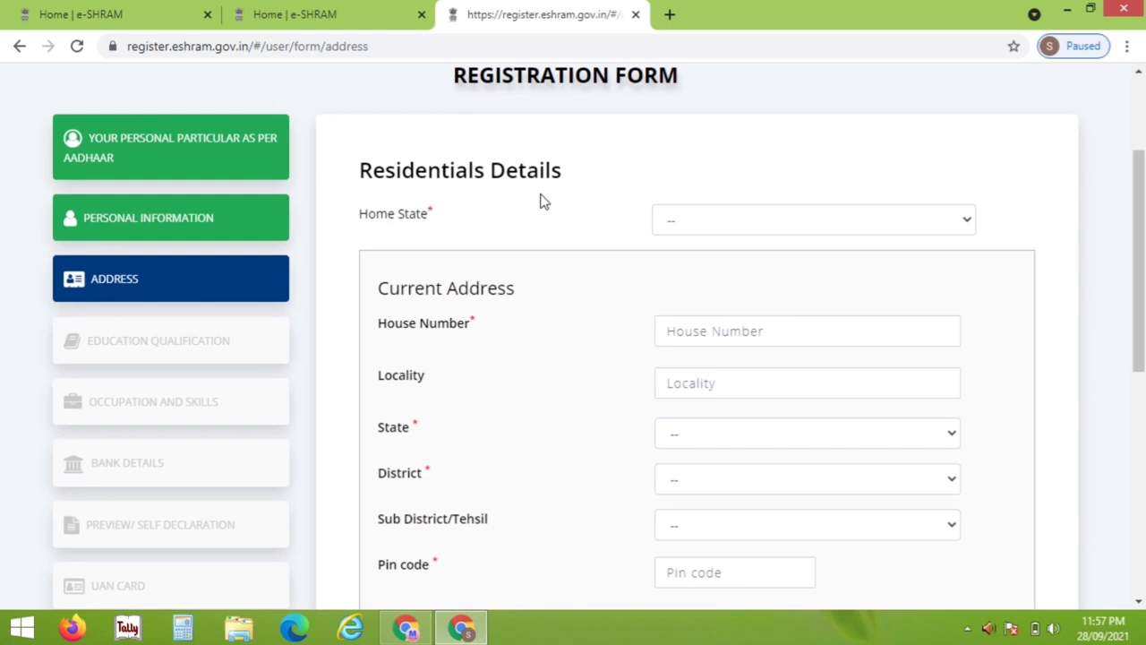
# Select the home state and enter the house number and locality.
pyautogui.click(965, 224)
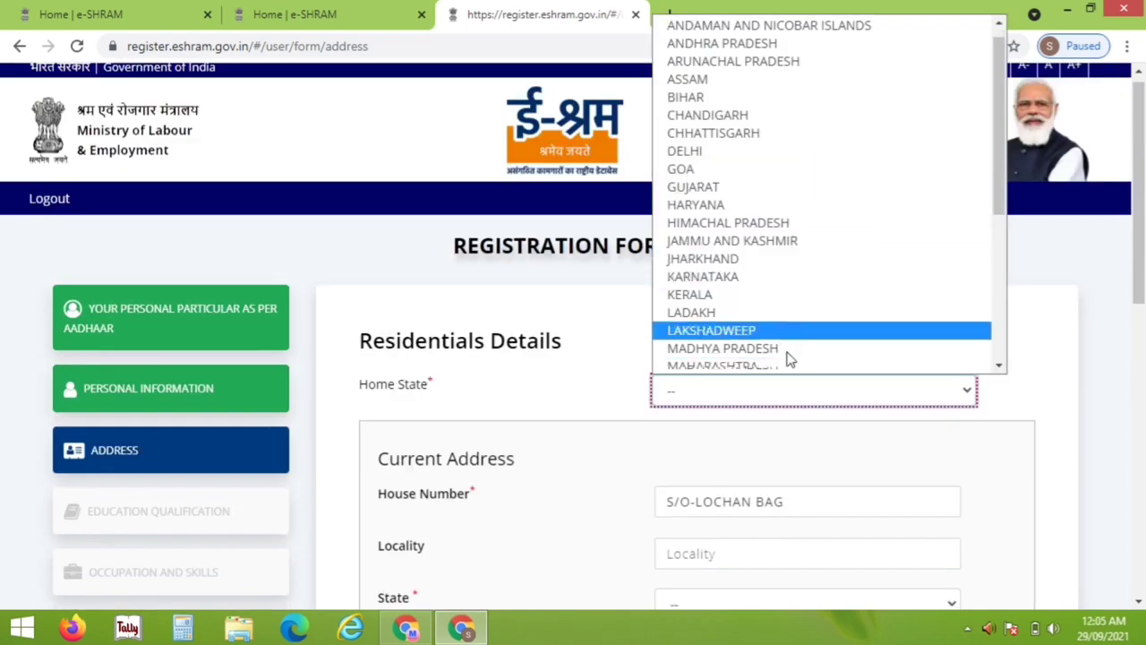
pyautogui.scroll(-2, 779, 322)
pyautogui.click(735, 298)
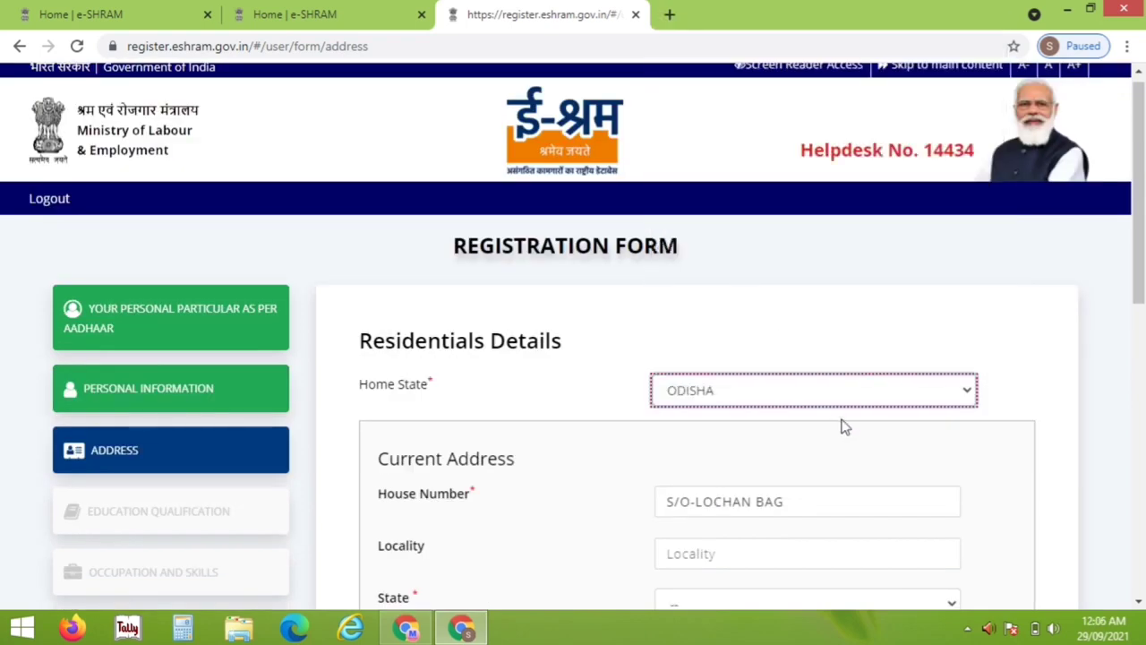
pyautogui.scroll(-3, 844, 421)
pyautogui.click(803, 234)
pyautogui.moveTo(802, 235); pyautogui.dragTo(650, 244)
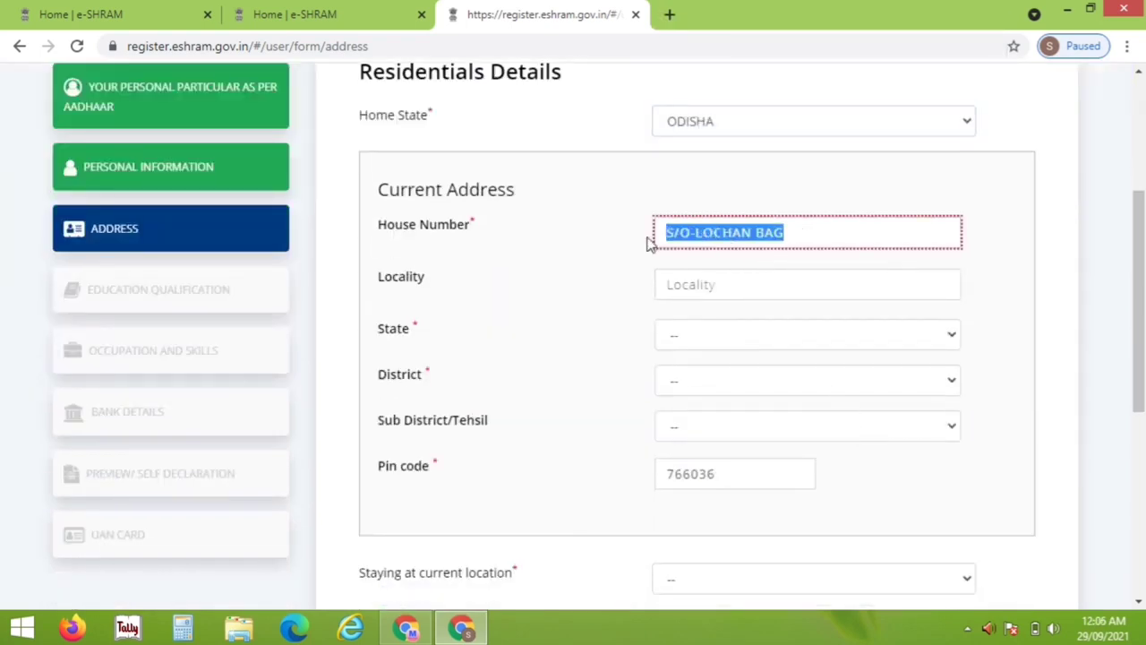
pyautogui.write('00')
pyautogui.click(692, 285)
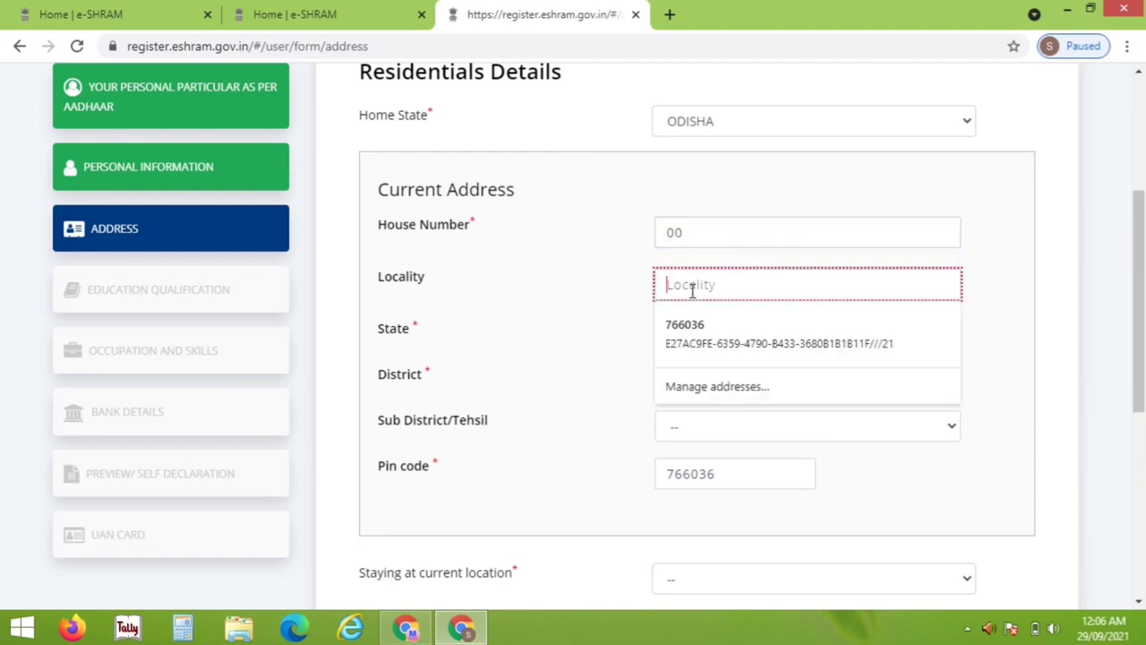
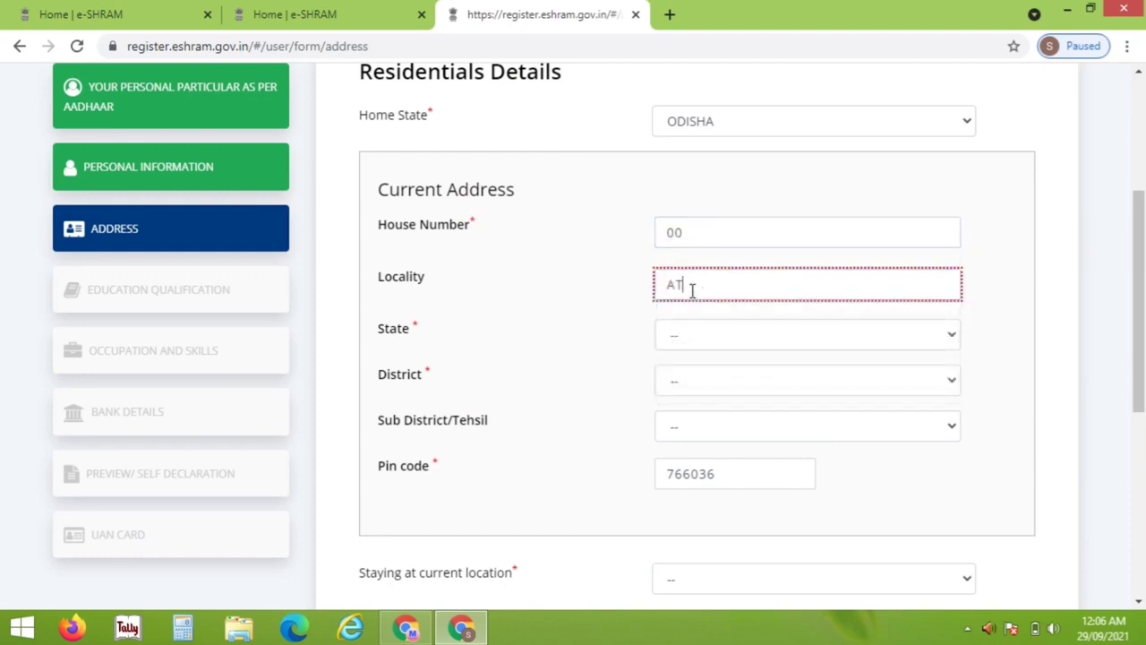
# Choose the current address state, district and sub-district/tehsil.
pyautogui.click(949, 338)
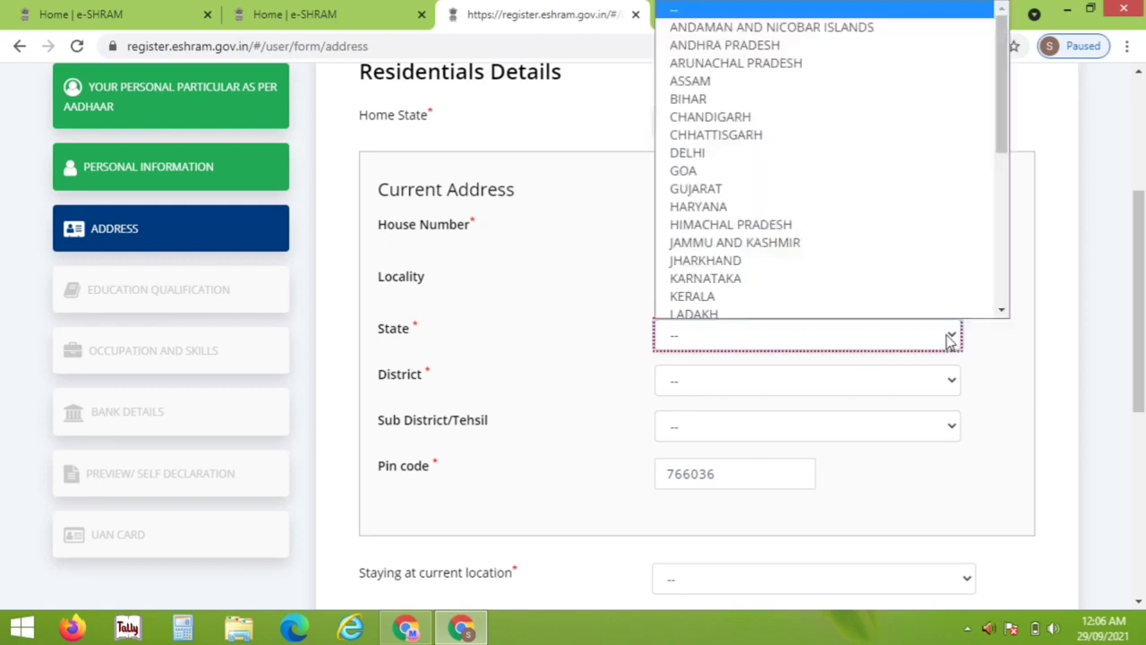
pyautogui.press('o')
pyautogui.press('Return')
pyautogui.click(902, 397)
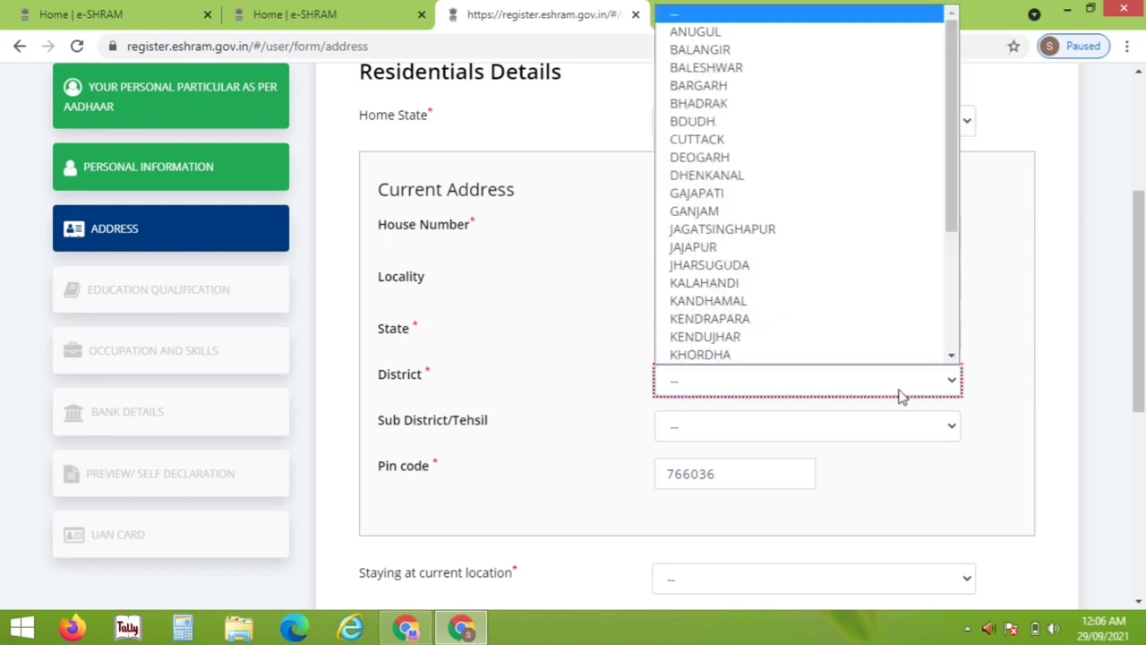
pyautogui.press('k')
pyautogui.press('Return')
pyautogui.click(929, 437)
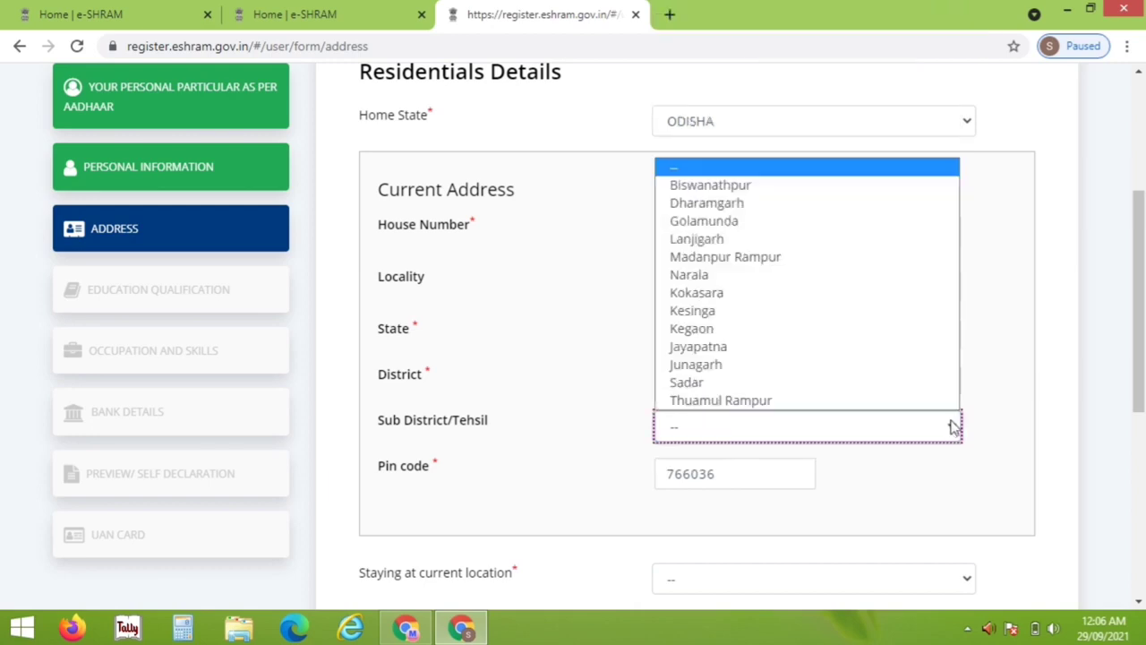
pyautogui.click(708, 381)
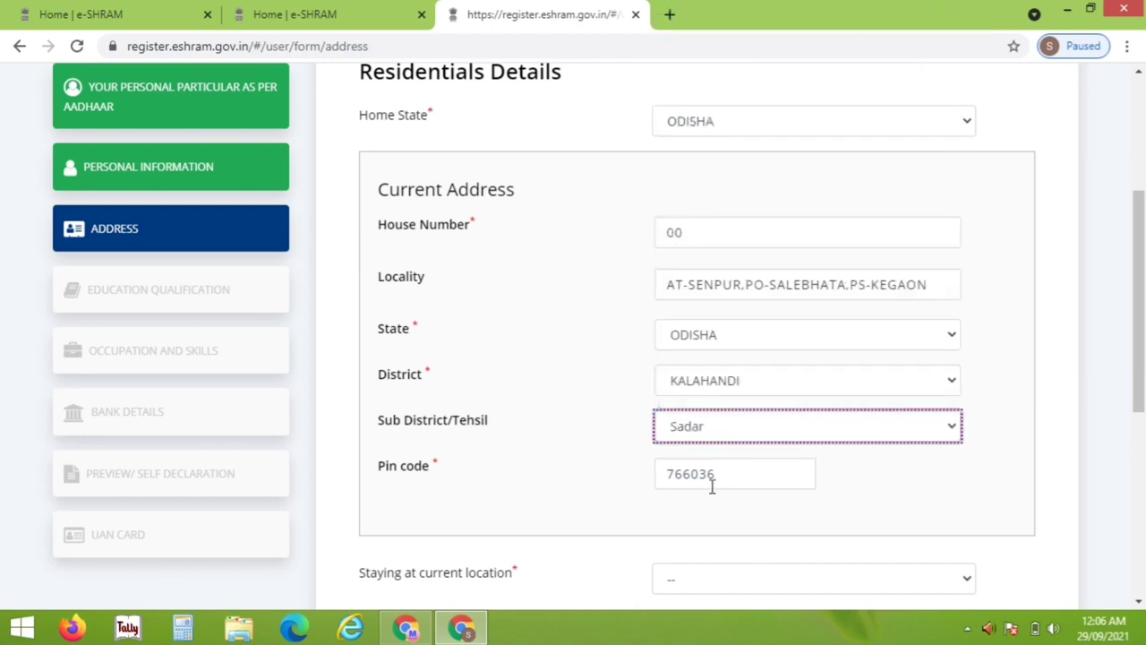
pyautogui.scroll(-1, 725, 481)
pyautogui.scroll(-1, 659, 474)
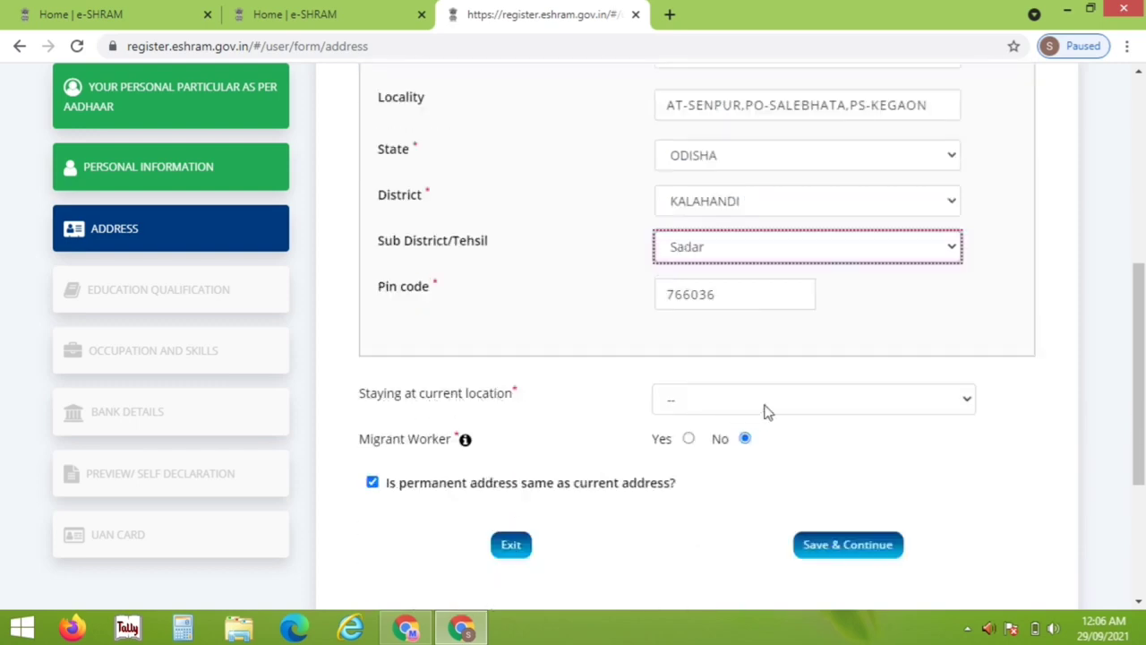
# Set stay at current location to More than 25 years and migrant worker to No.
pyautogui.click(963, 404)
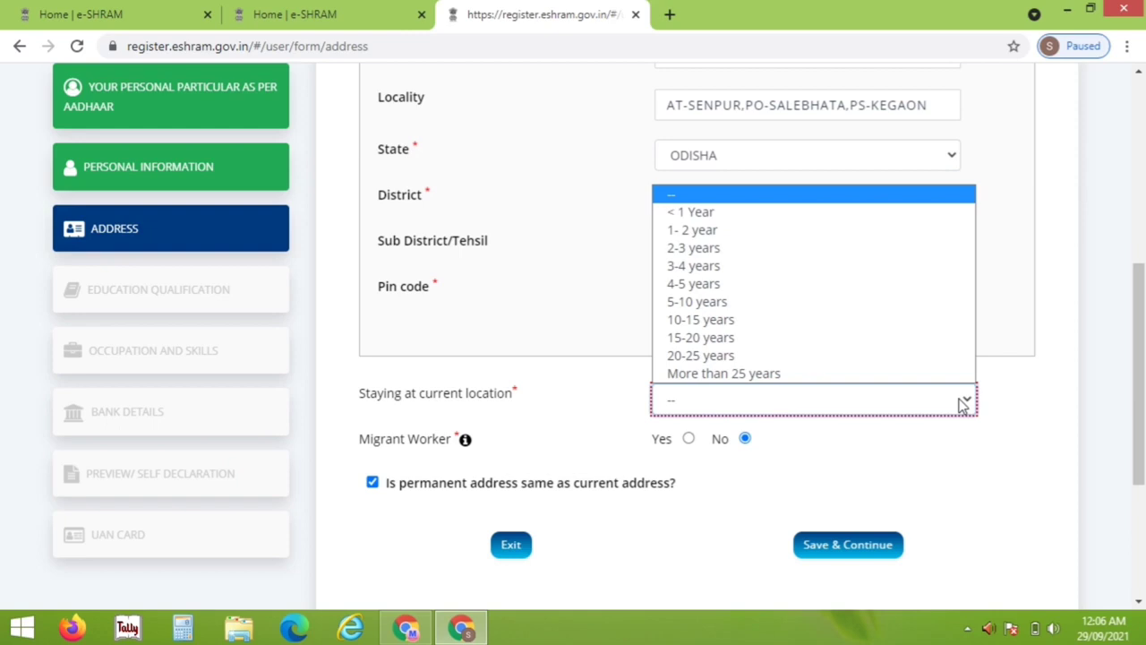
pyautogui.click(735, 375)
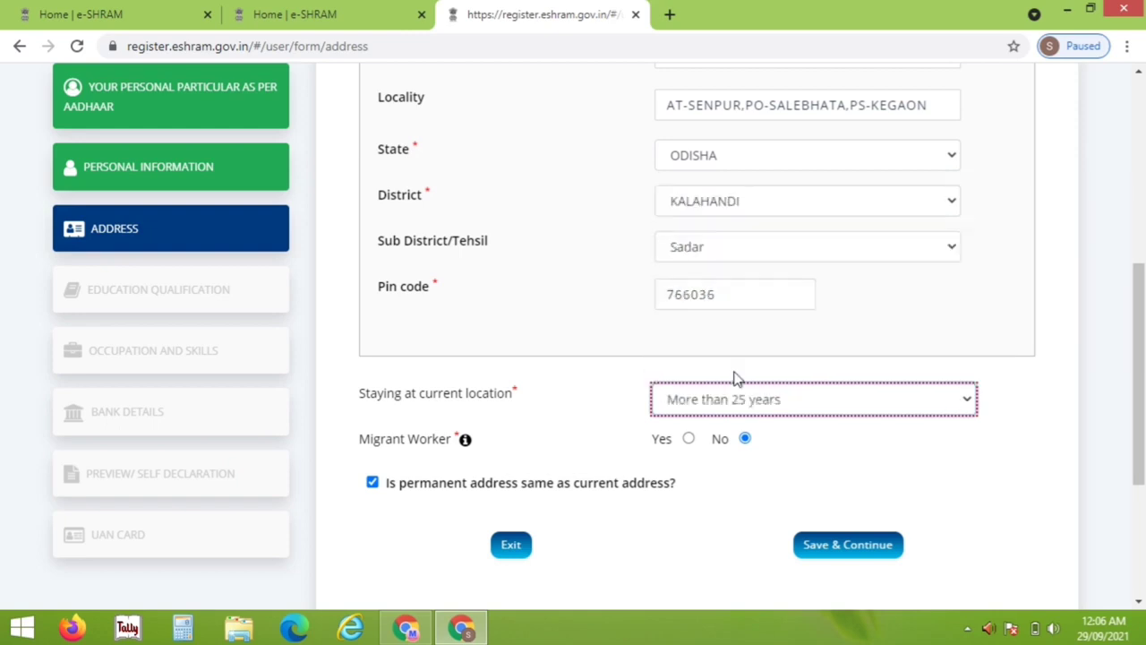
pyautogui.click(689, 438)
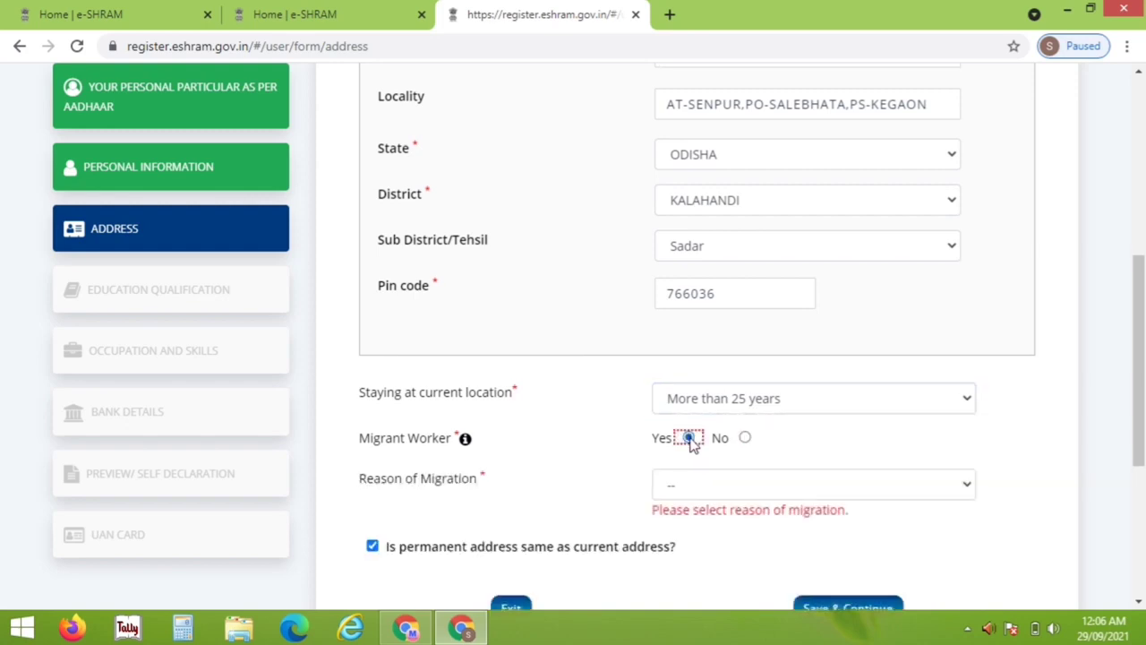
pyautogui.scroll(-2, 724, 371)
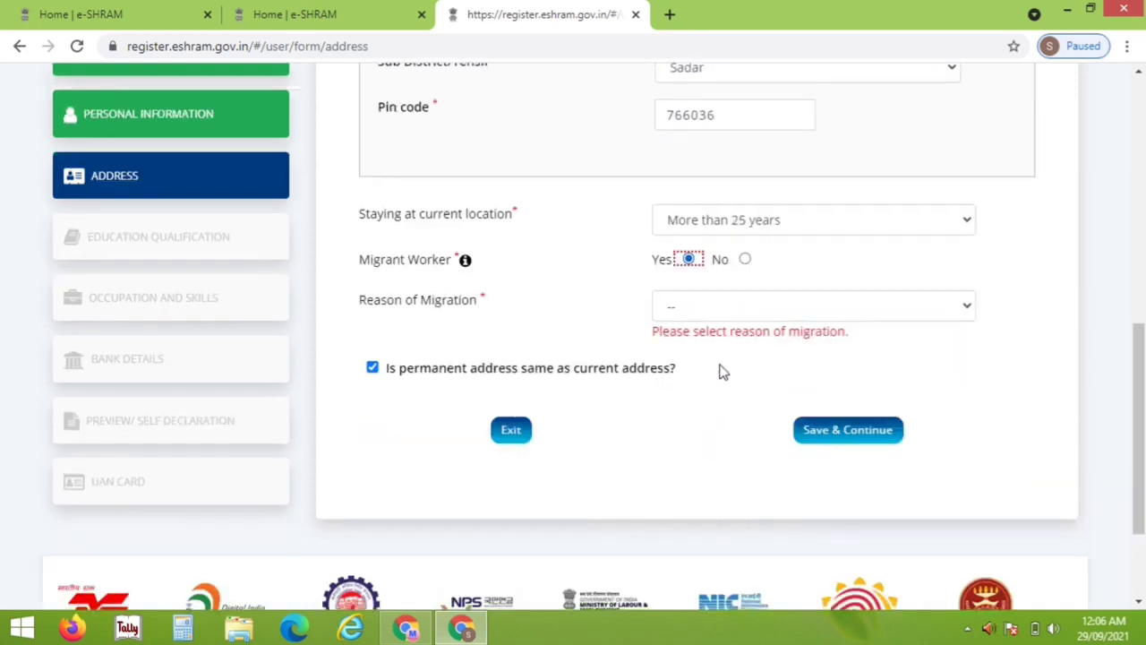
pyautogui.click(956, 310)
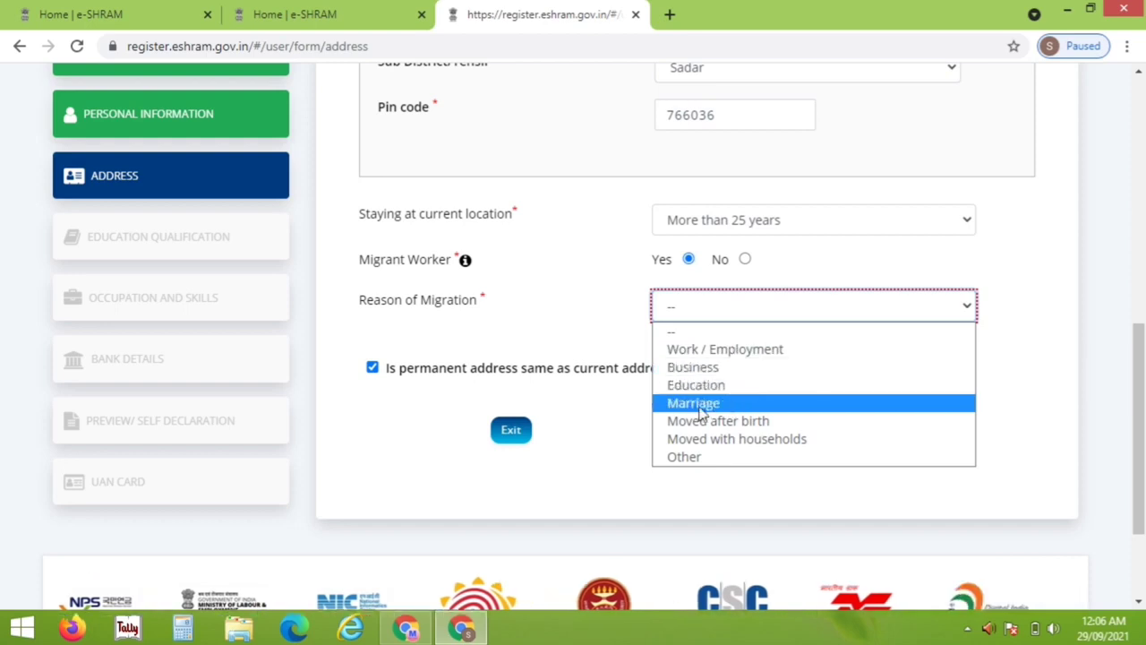
pyautogui.click(703, 458)
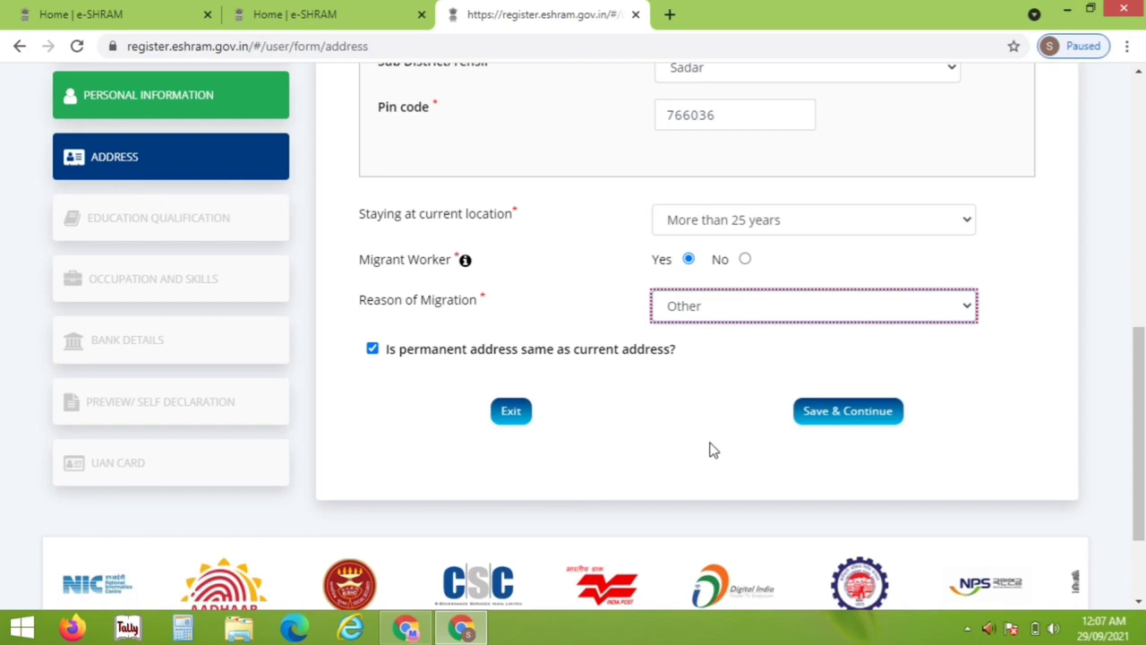
pyautogui.click(688, 260)
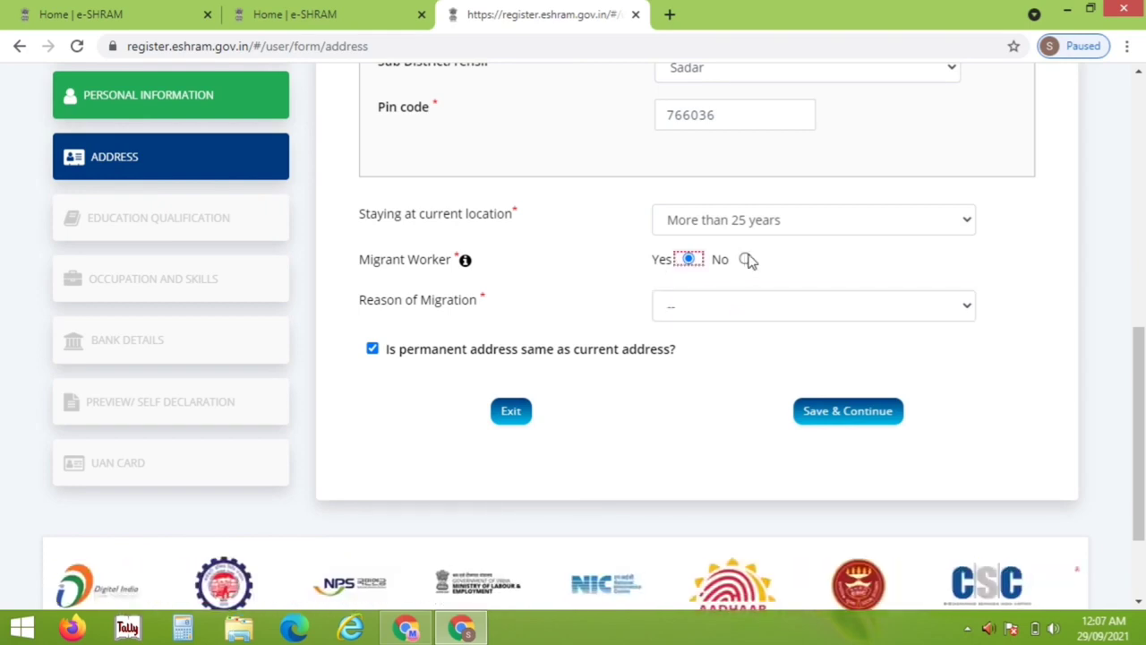
pyautogui.click(748, 259)
# Keep the permanent address same as current and save the address.
pyautogui.scroll(1, 370, 391)
pyautogui.doubleClick(372, 392)
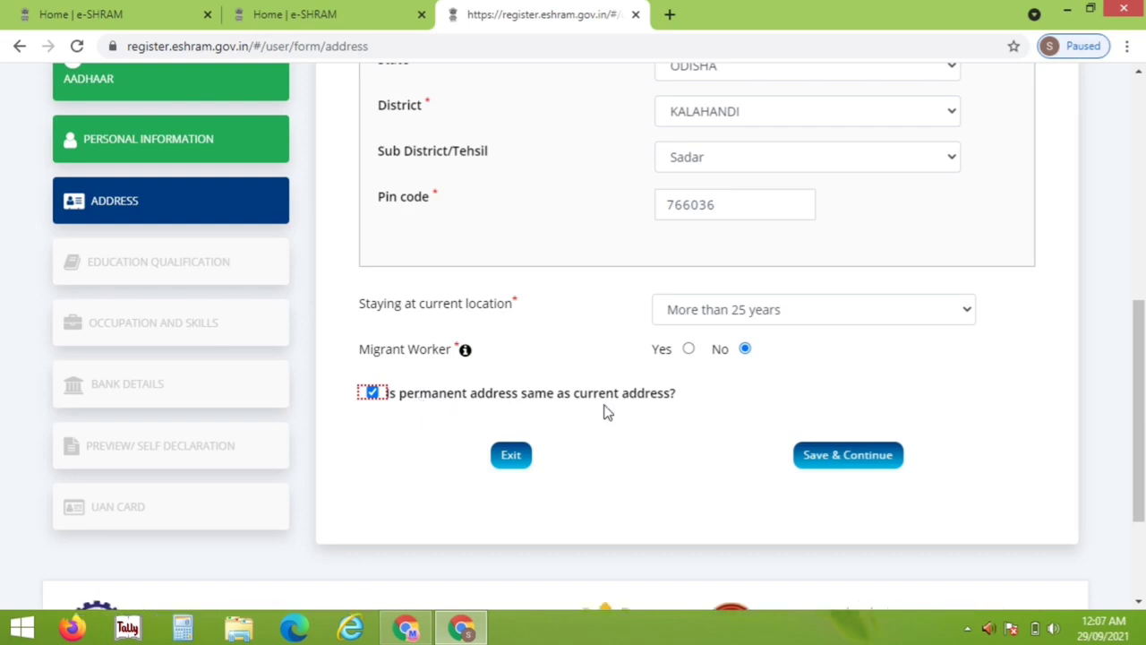
pyautogui.click(372, 393)
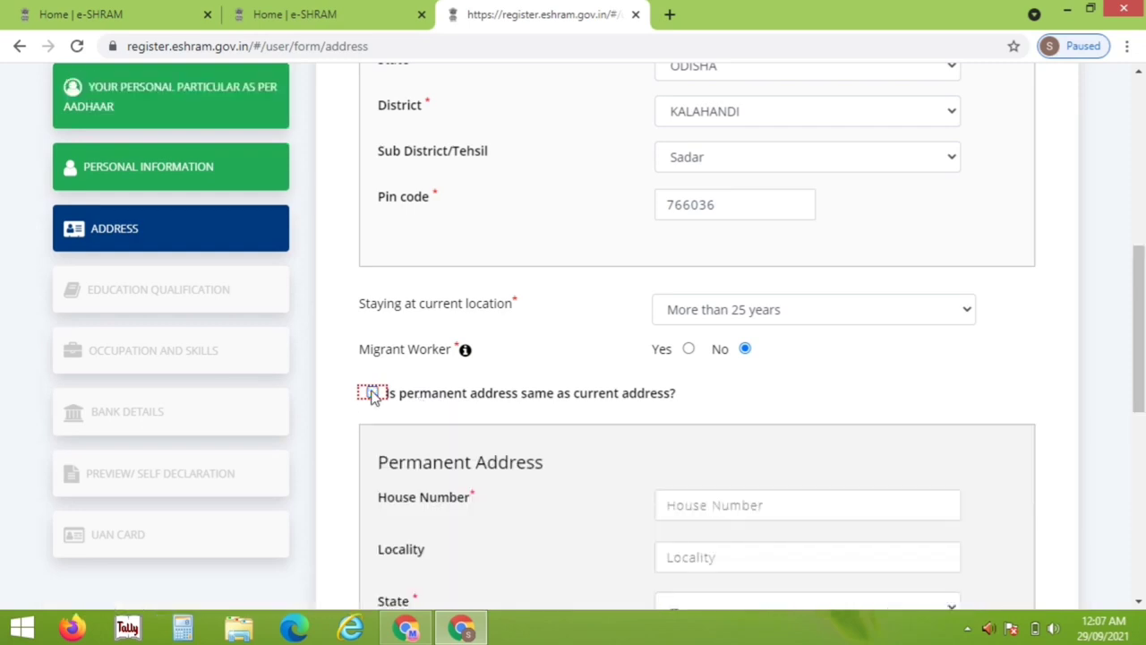
pyautogui.scroll(-4, 728, 394)
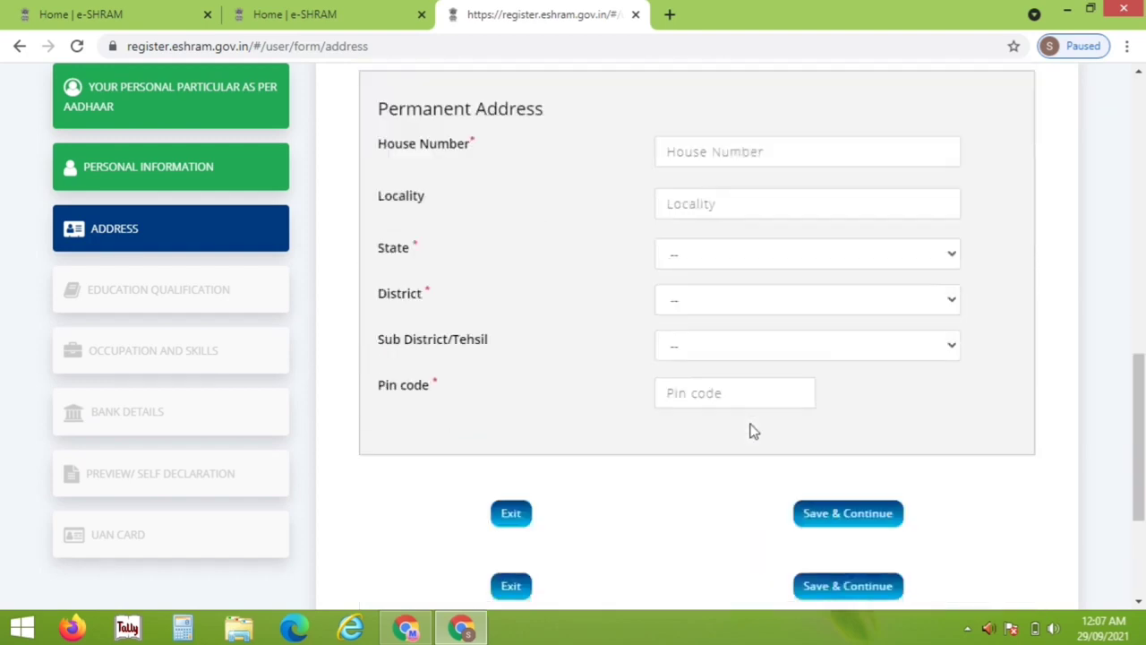
pyautogui.scroll(1, 749, 412)
pyautogui.scroll(-1, 747, 391)
pyautogui.scroll(1, 747, 427)
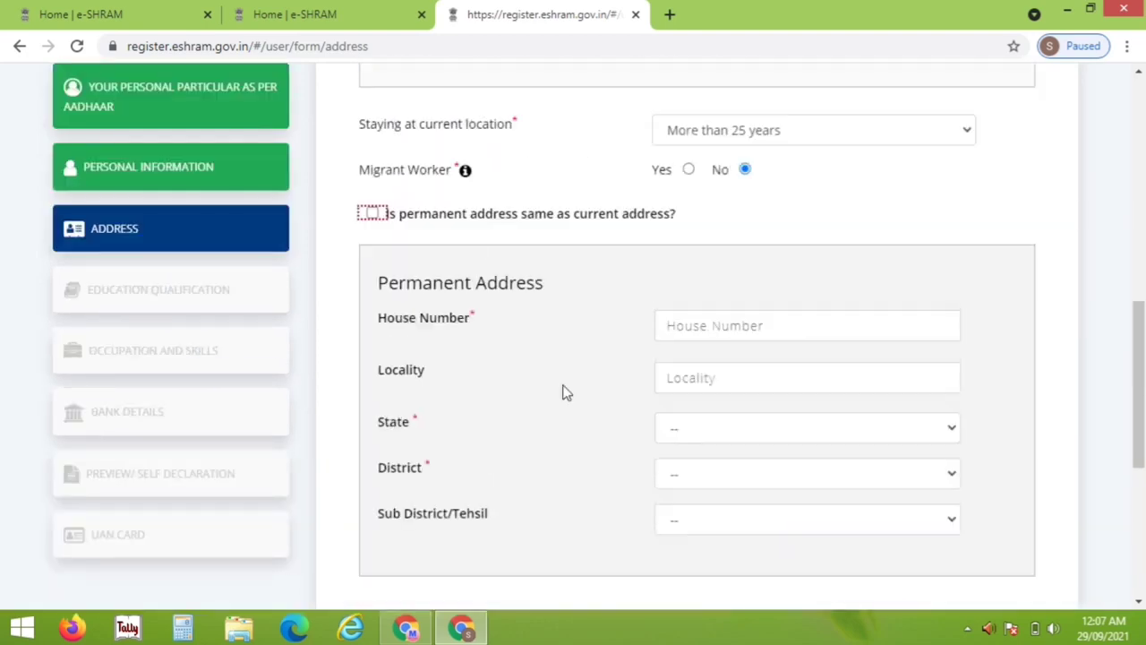
pyautogui.click(374, 215)
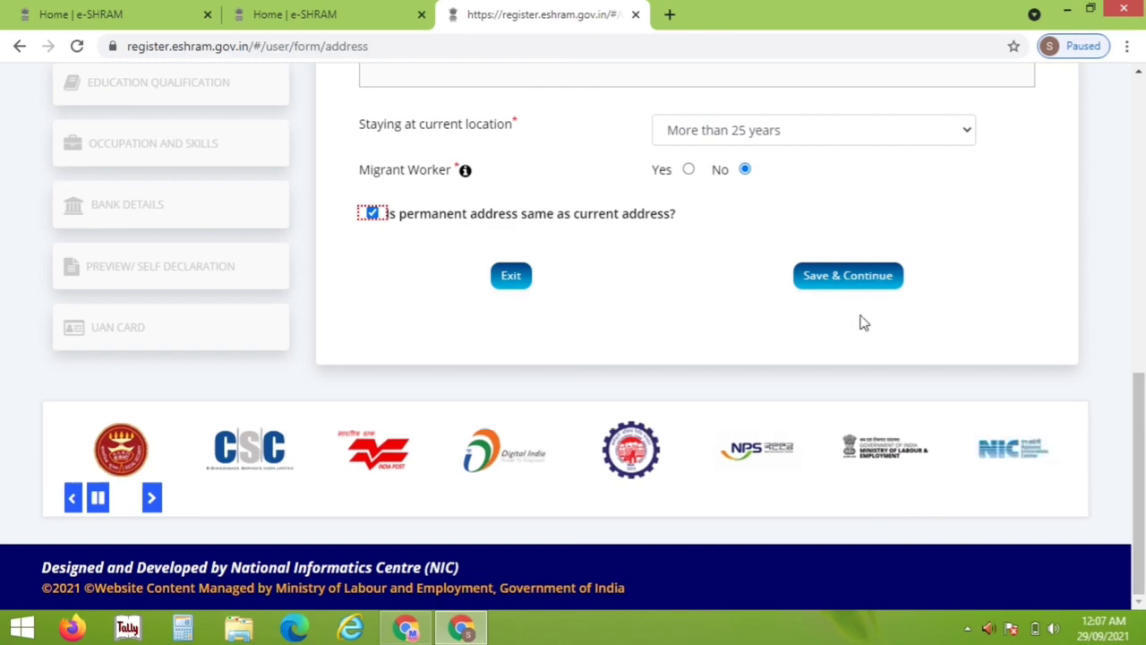
pyautogui.click(841, 279)
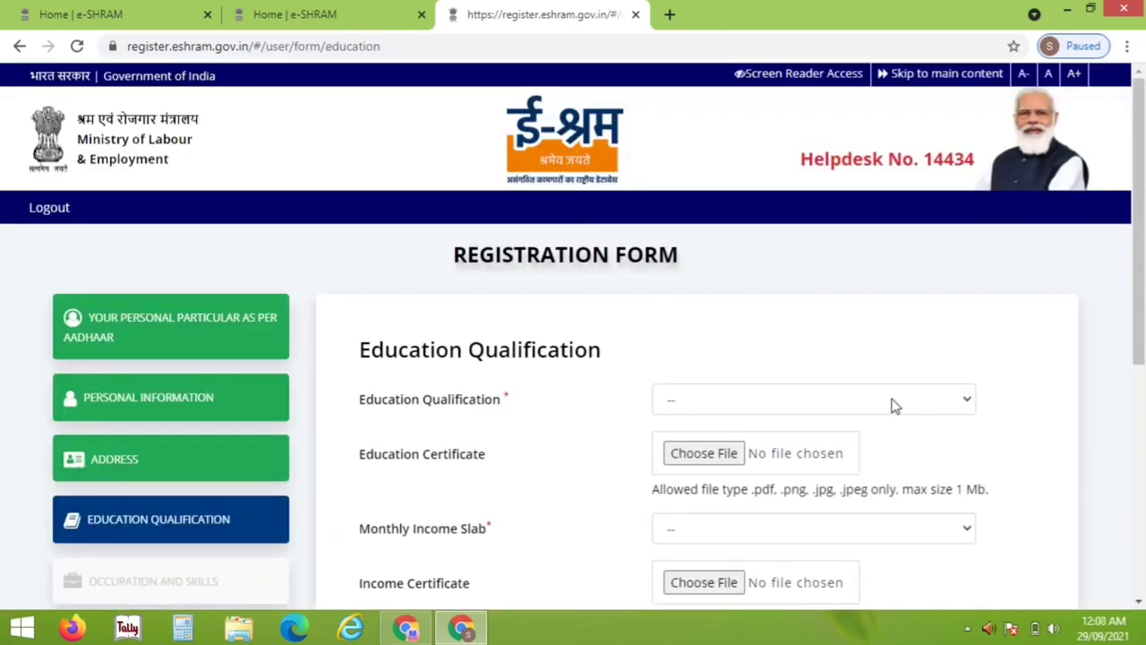
# Choose Graduate qualification and 10000 & Below income slab, then save.
pyautogui.scroll(-1, 832, 377)
pyautogui.scroll(-2, 833, 377)
pyautogui.click(895, 221)
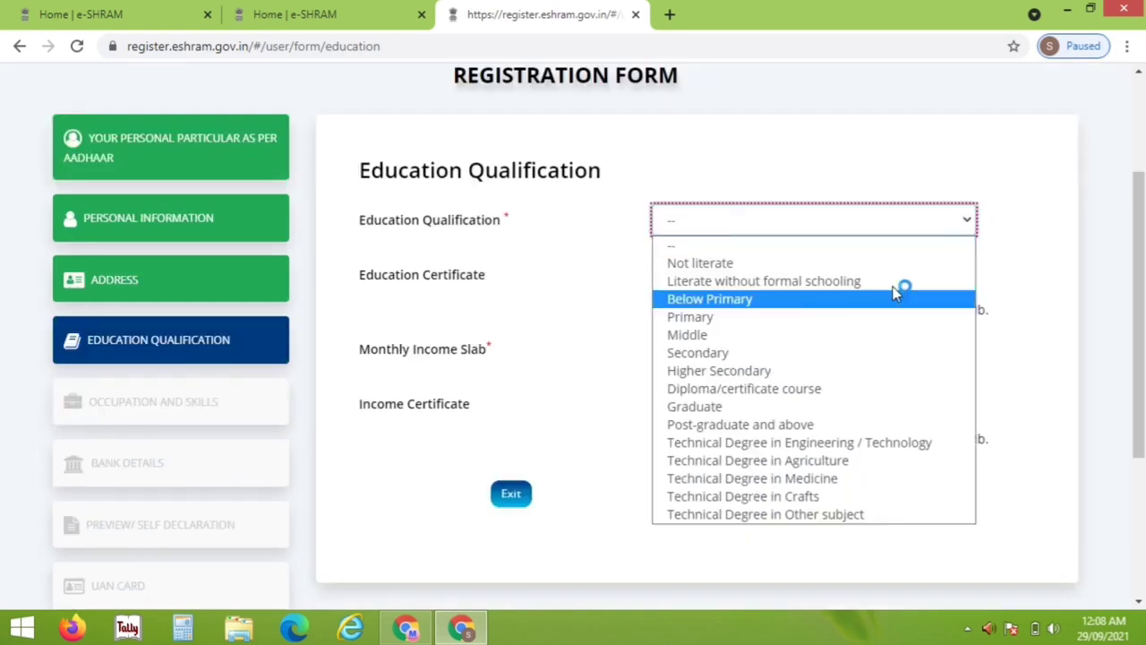
pyautogui.click(713, 413)
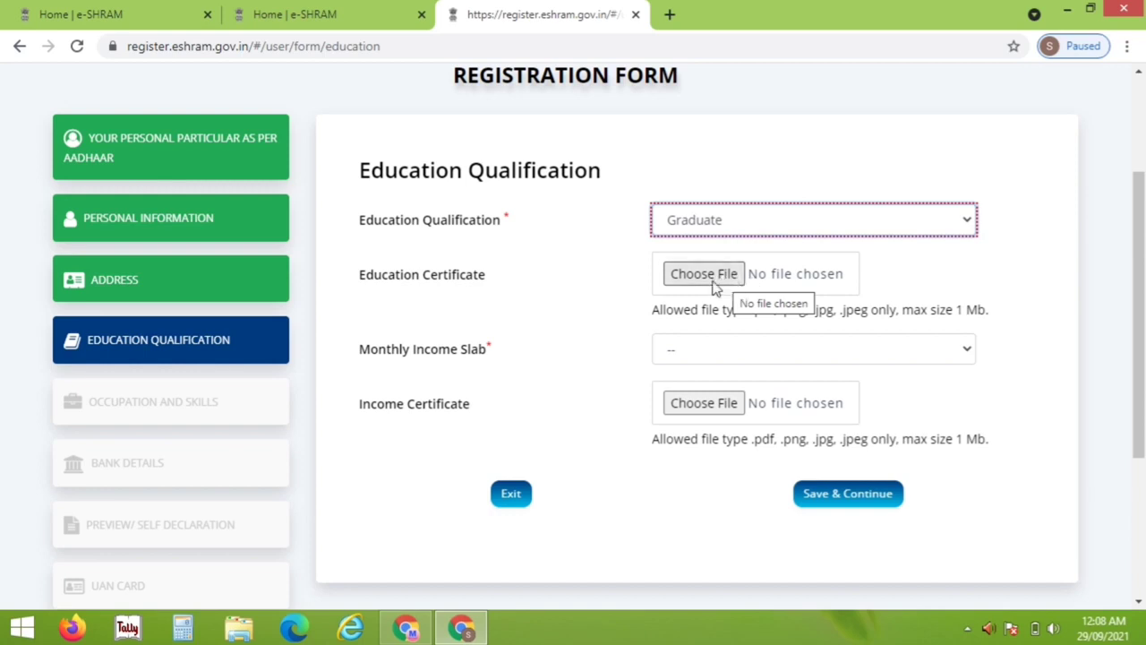
pyautogui.press('Tab')
pyautogui.press('Tab')
pyautogui.hotkey('alt', 'Down')
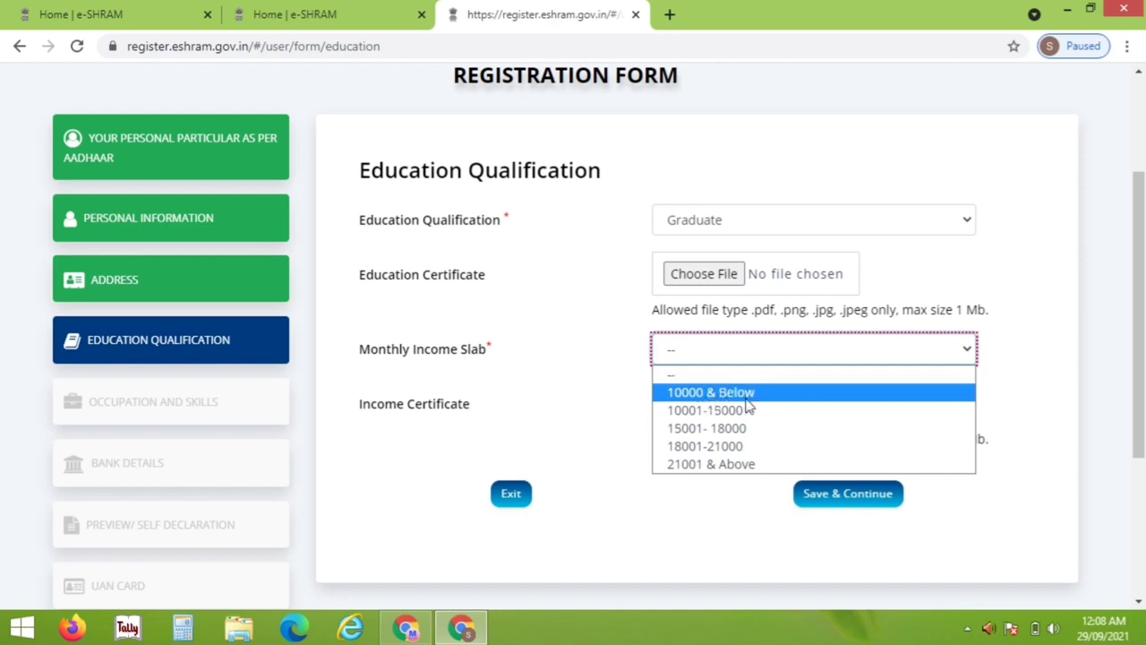
pyautogui.click(694, 401)
pyautogui.click(749, 360)
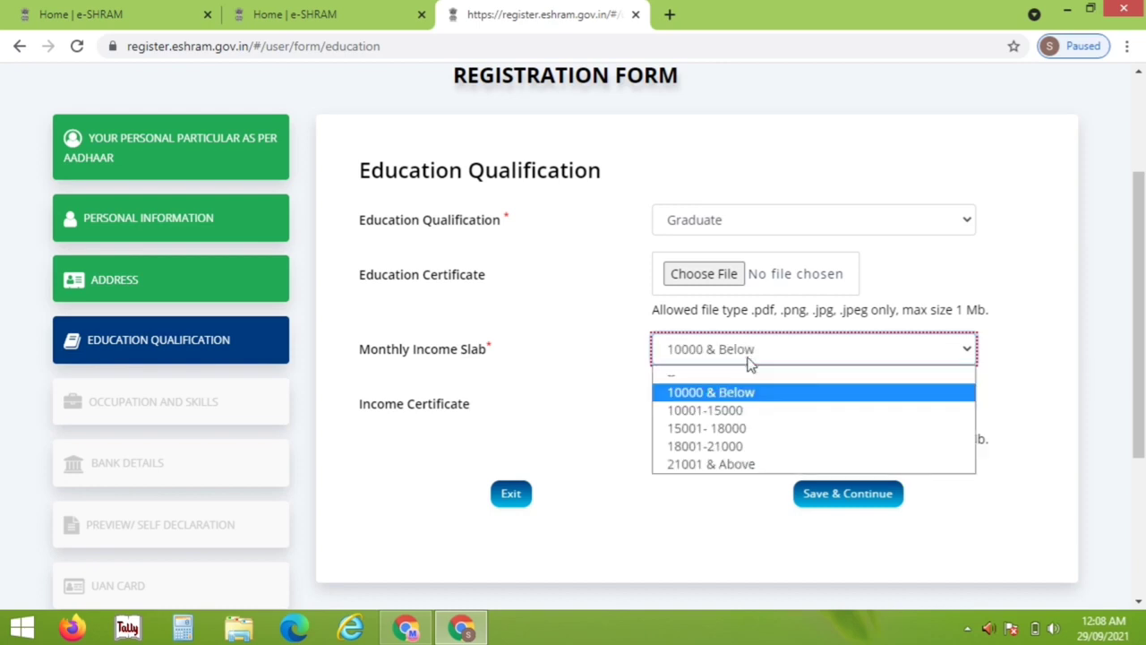
pyautogui.click(720, 394)
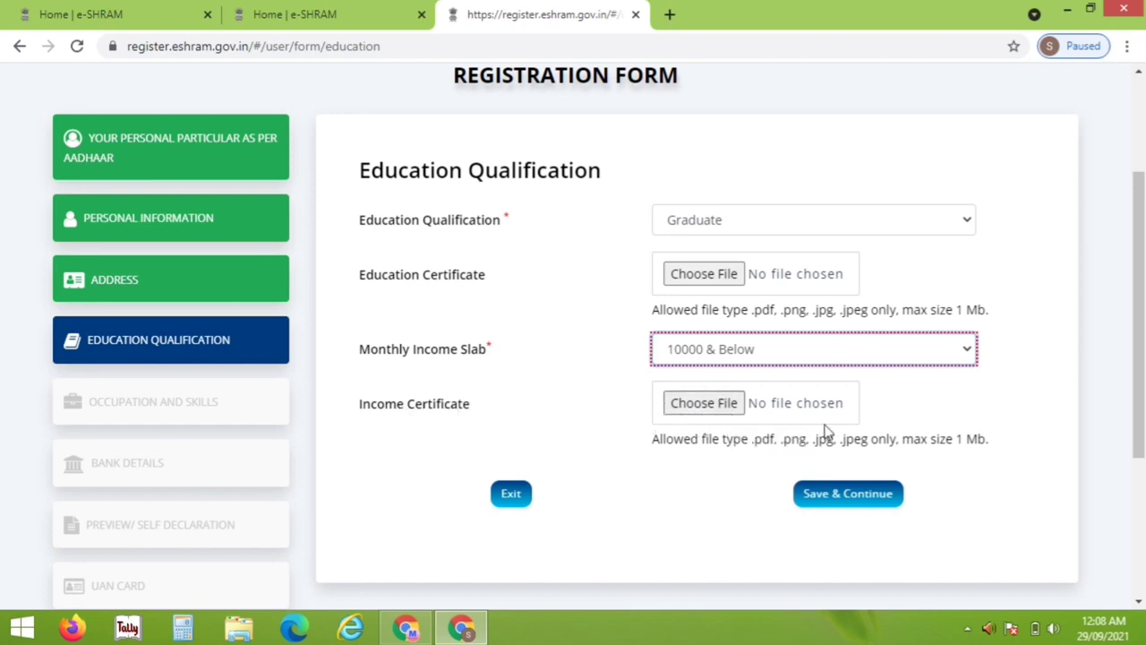
pyautogui.click(845, 506)
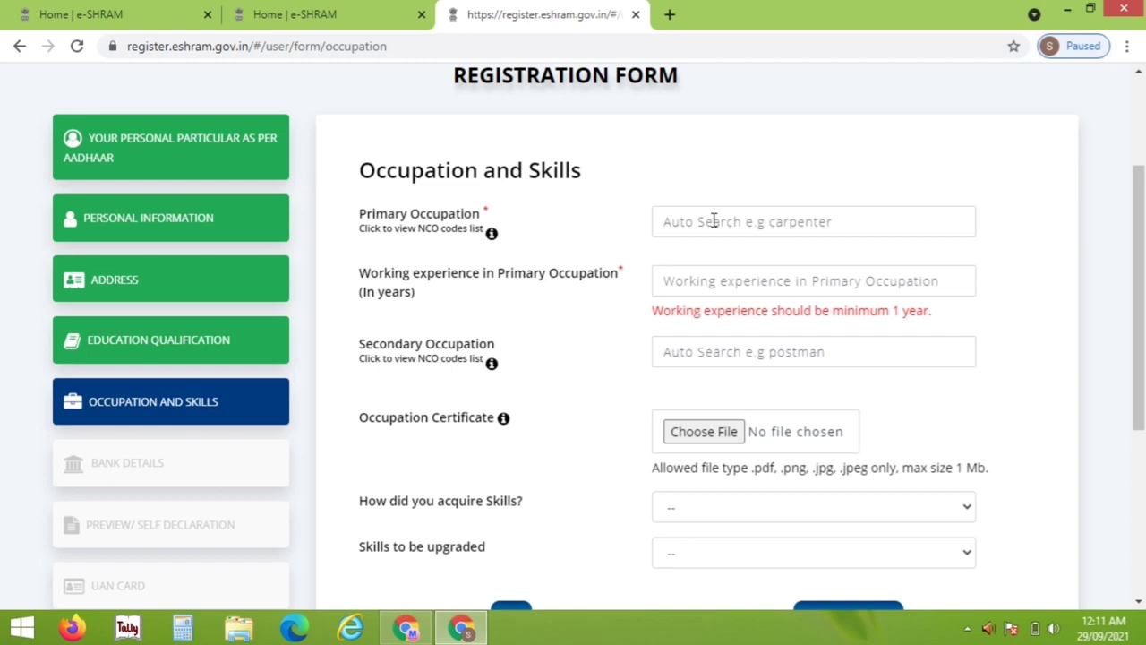
# Type LABOUR in the primary occupation field and open the NCO codes list.
pyautogui.click(734, 221)
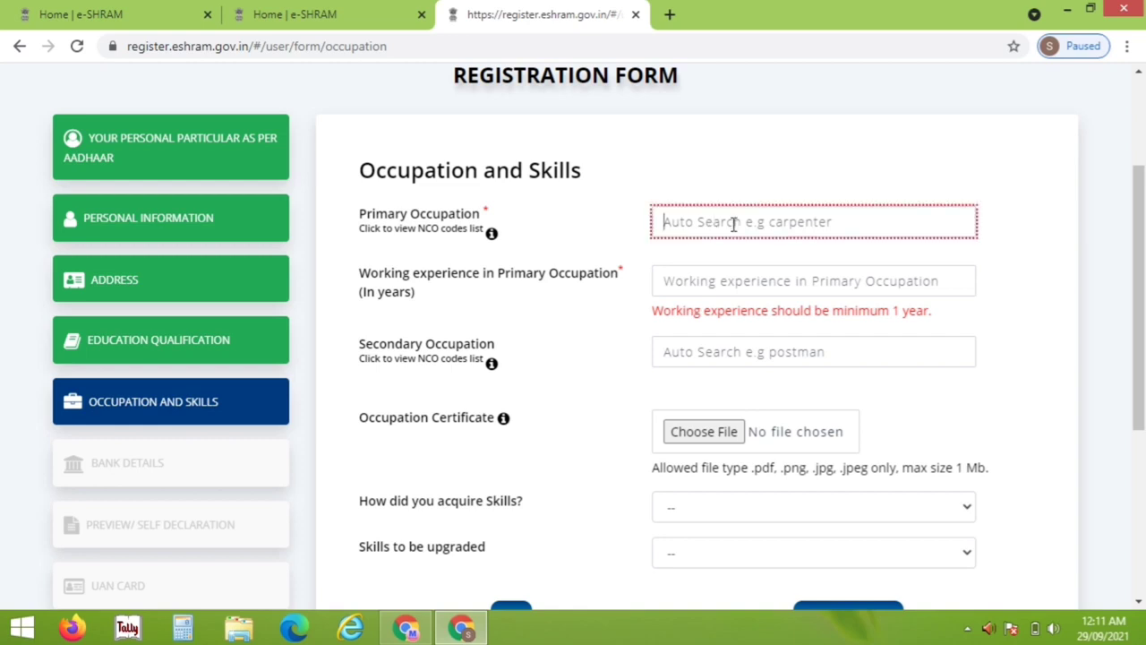
pyautogui.write('LABO')
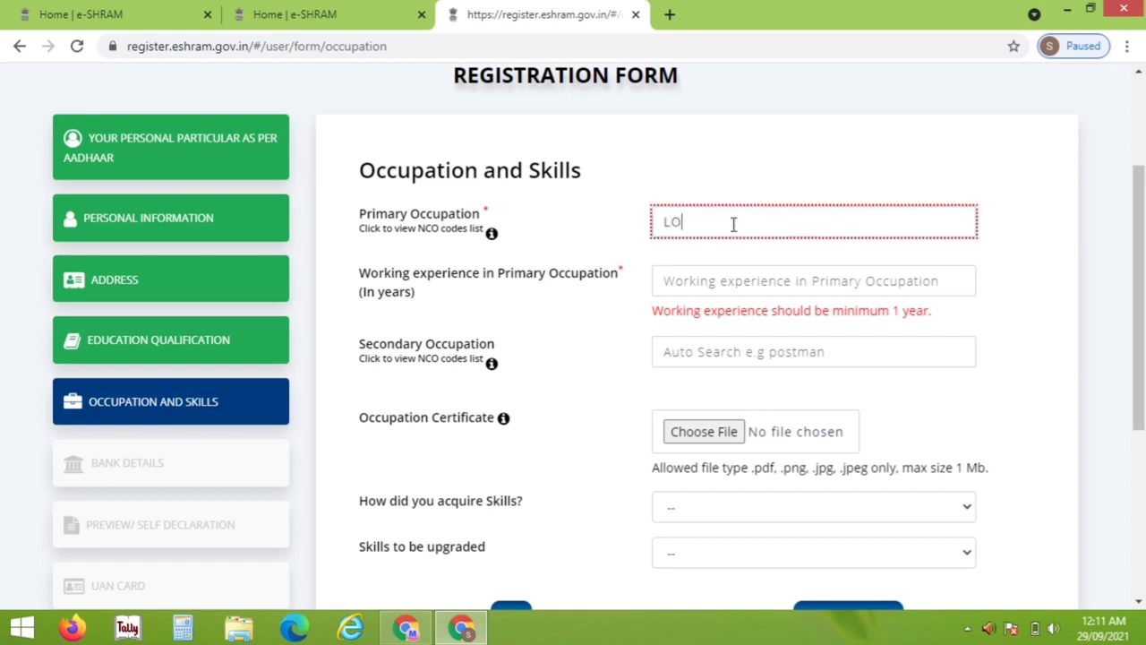
pyautogui.press('BackSpace')
pyautogui.write('ABOUR')
pyautogui.click(493, 240)
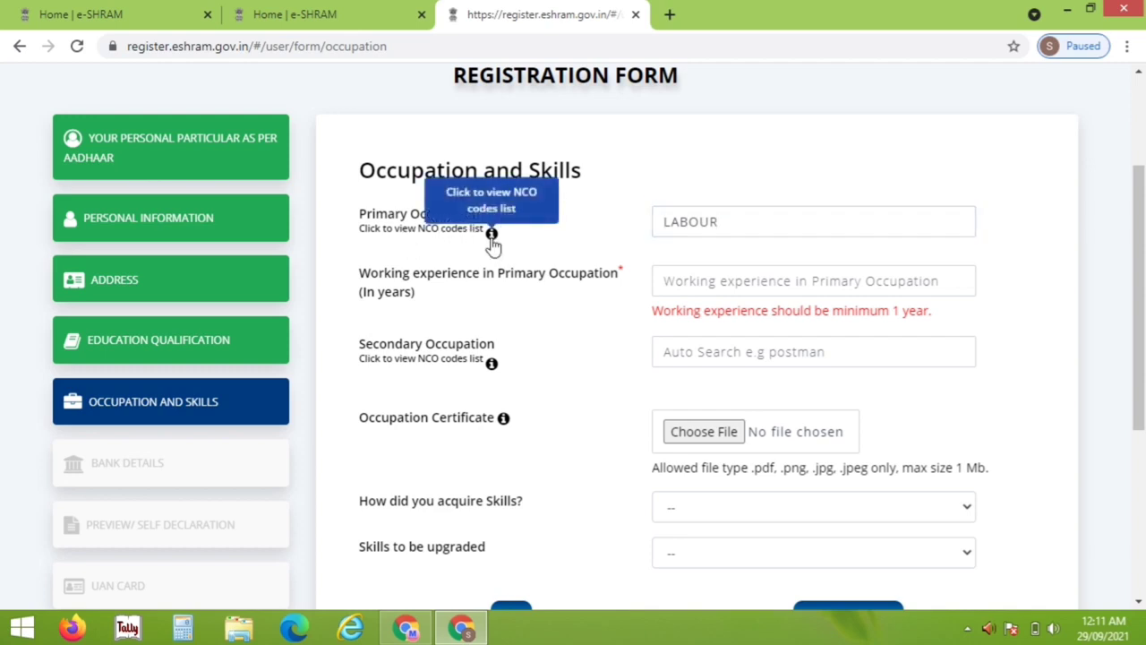
pyautogui.click(492, 235)
pyautogui.scroll(-3, 641, 363)
# Select 'Crop Farm Labourers' in the NCO-codes4.pdf list.
pyautogui.scroll(3, 641, 363)
pyautogui.scroll(-1, 641, 362)
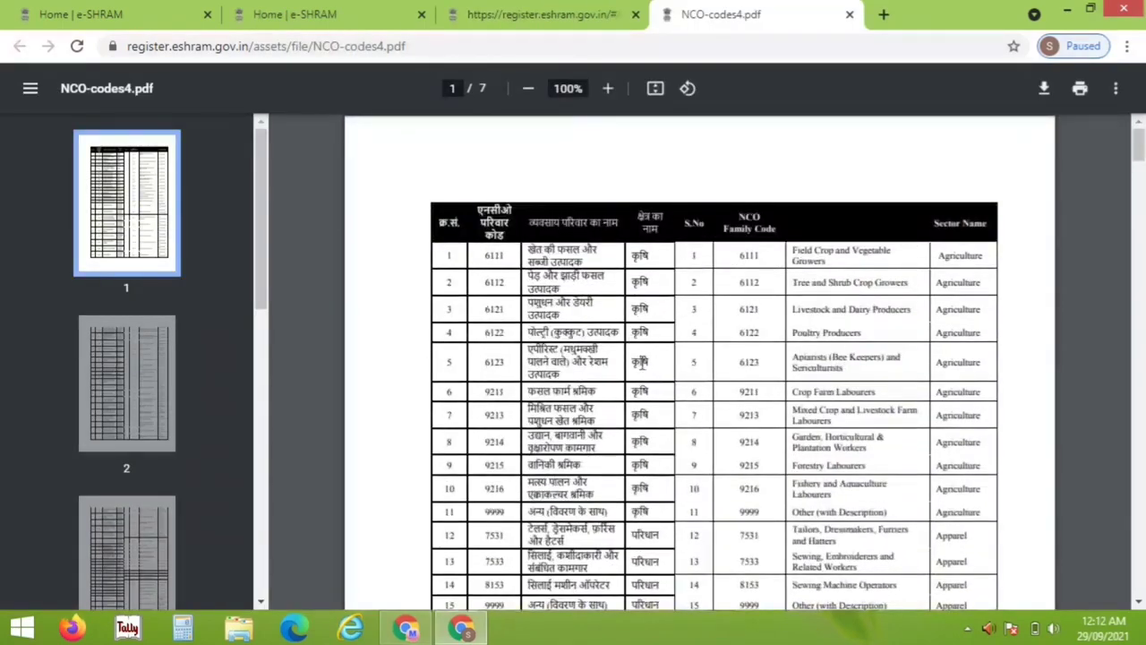
pyautogui.scroll(-1, 641, 362)
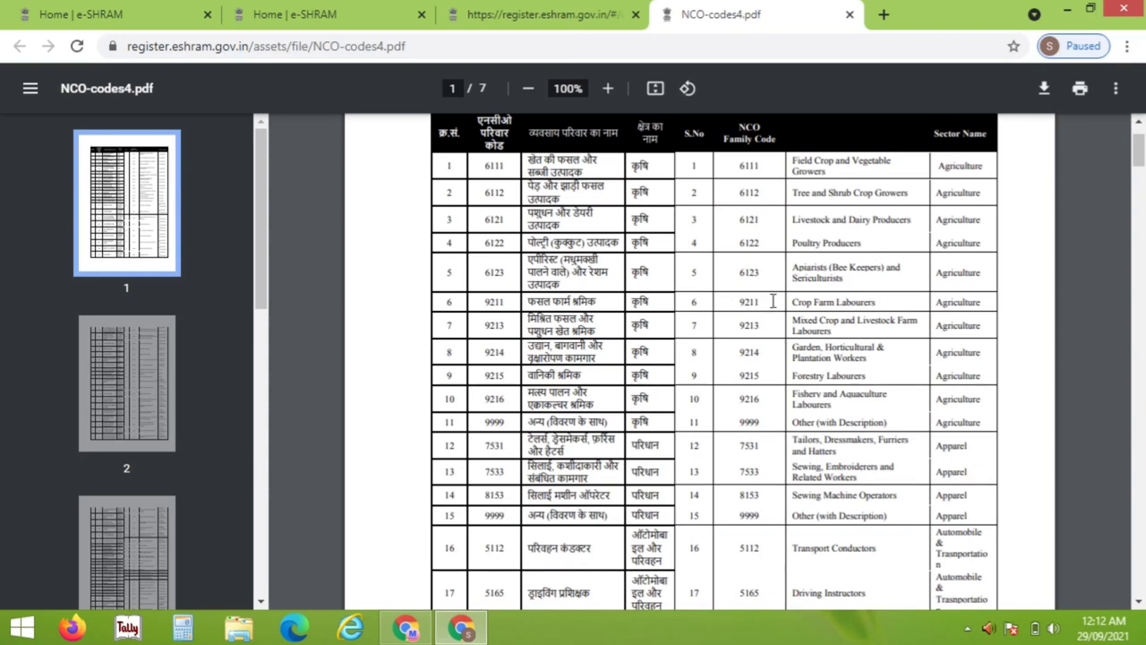
pyautogui.moveTo(794, 302); pyautogui.dragTo(870, 299)
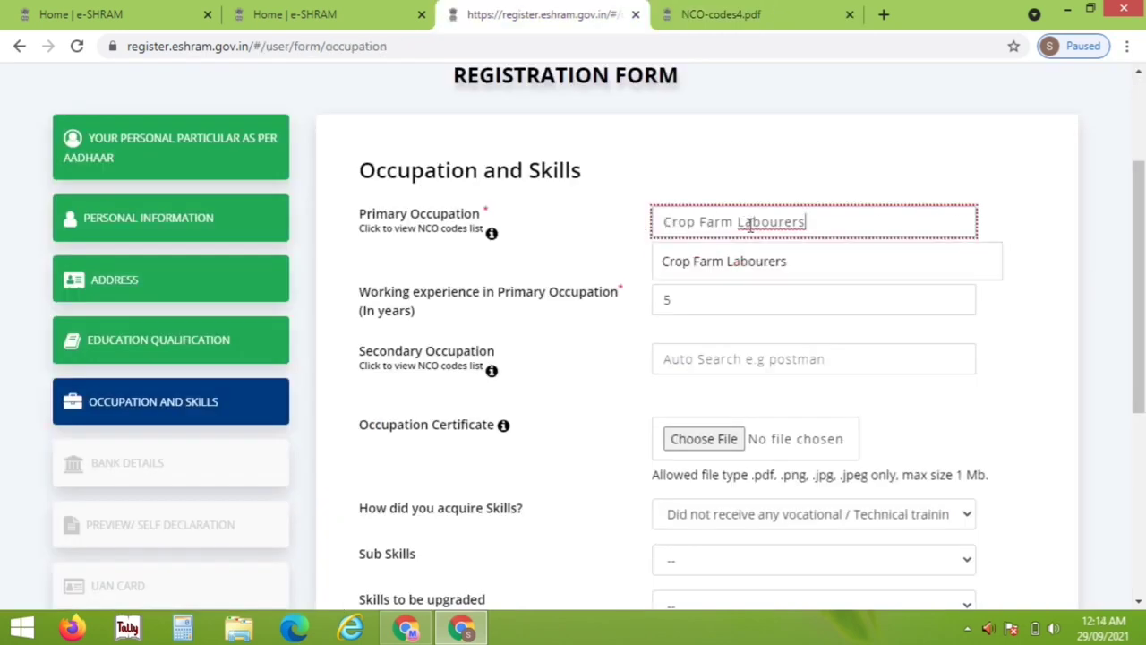
# Choose Crop Farm Labourers as primary occupation with 5 years of working experience.
pyautogui.click(732, 263)
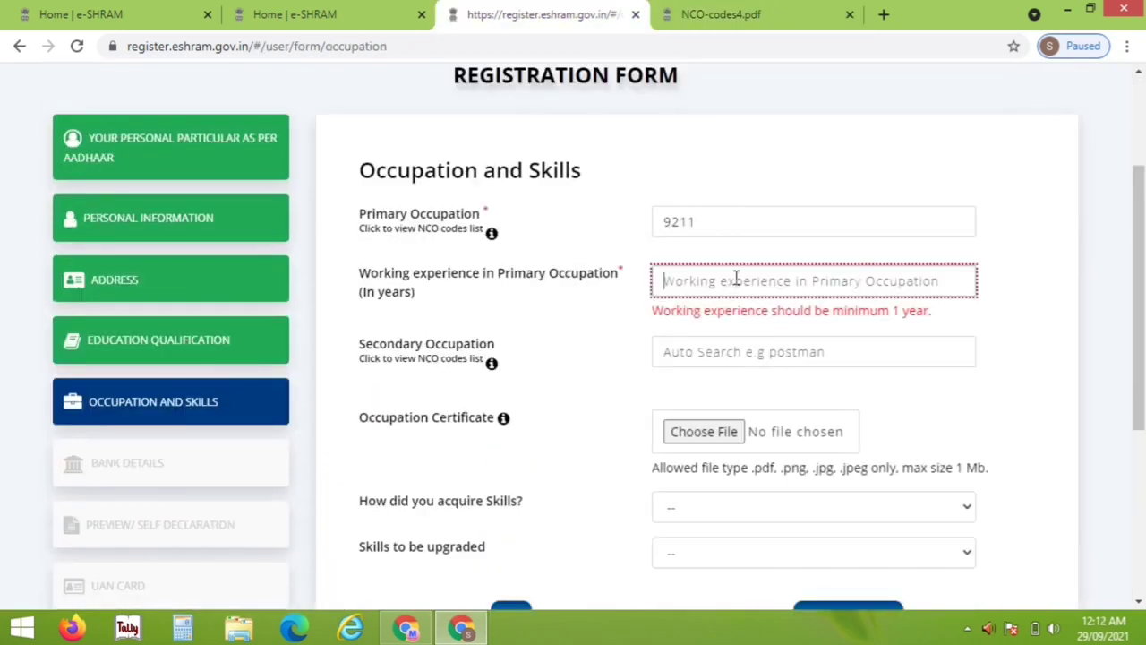
pyautogui.click(736, 278)
pyautogui.write('5')
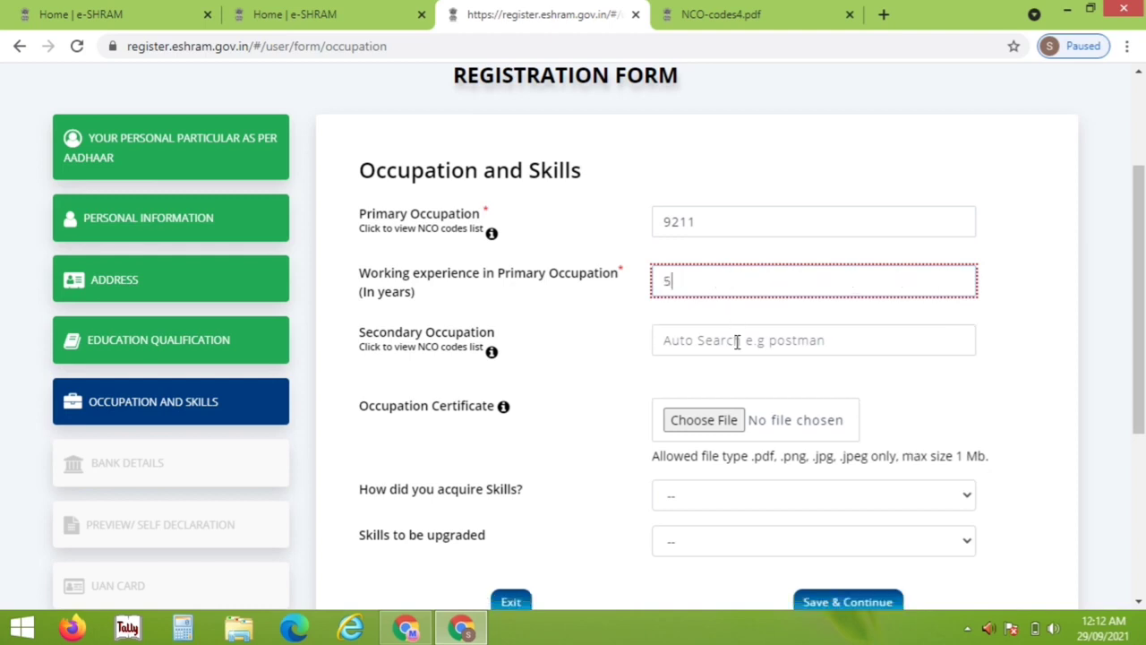
# Set skill acquisition to 'Did not receive any vocational / Technical training' and save the occupation step.
pyautogui.scroll(-1, 736, 341)
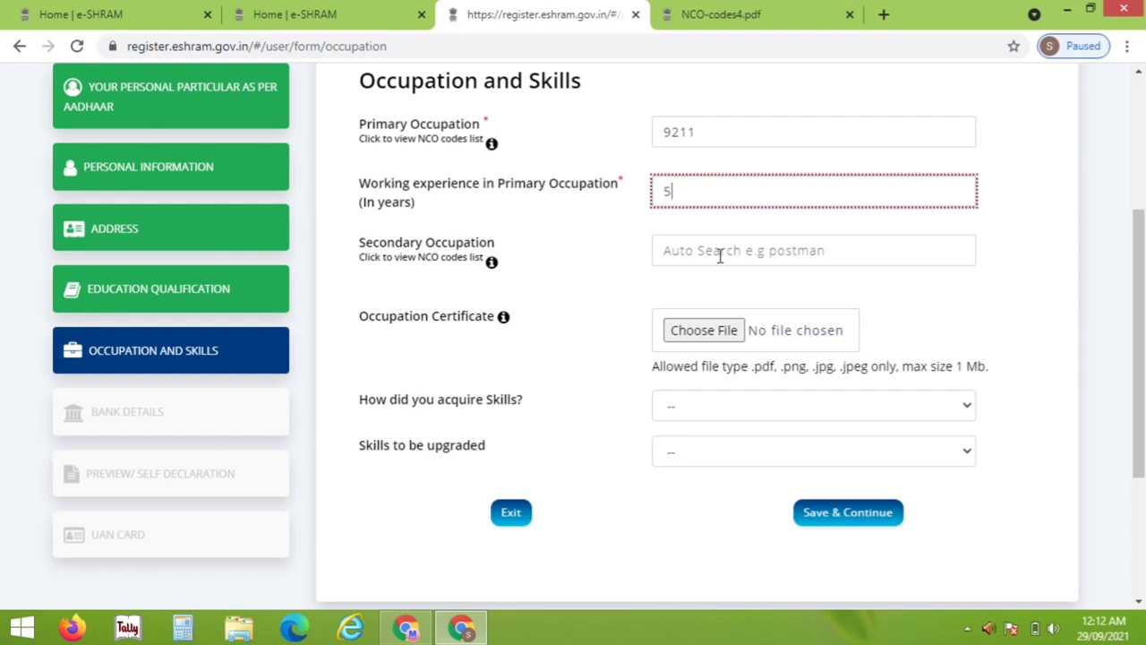
pyautogui.scroll(-1, 714, 288)
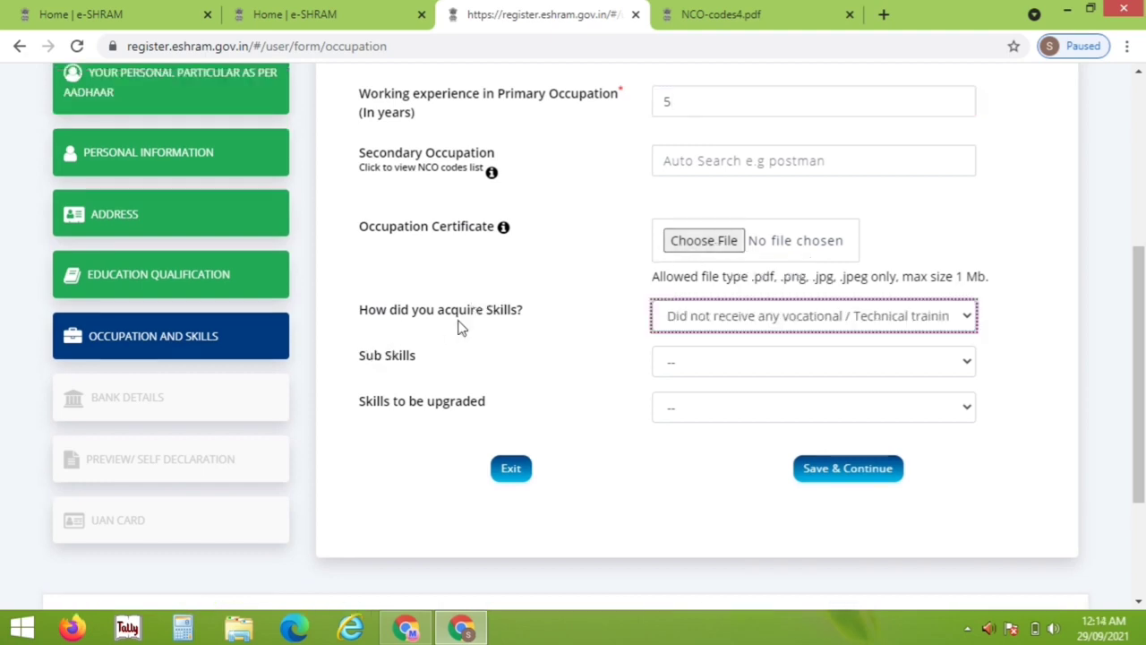
pyautogui.click(704, 322)
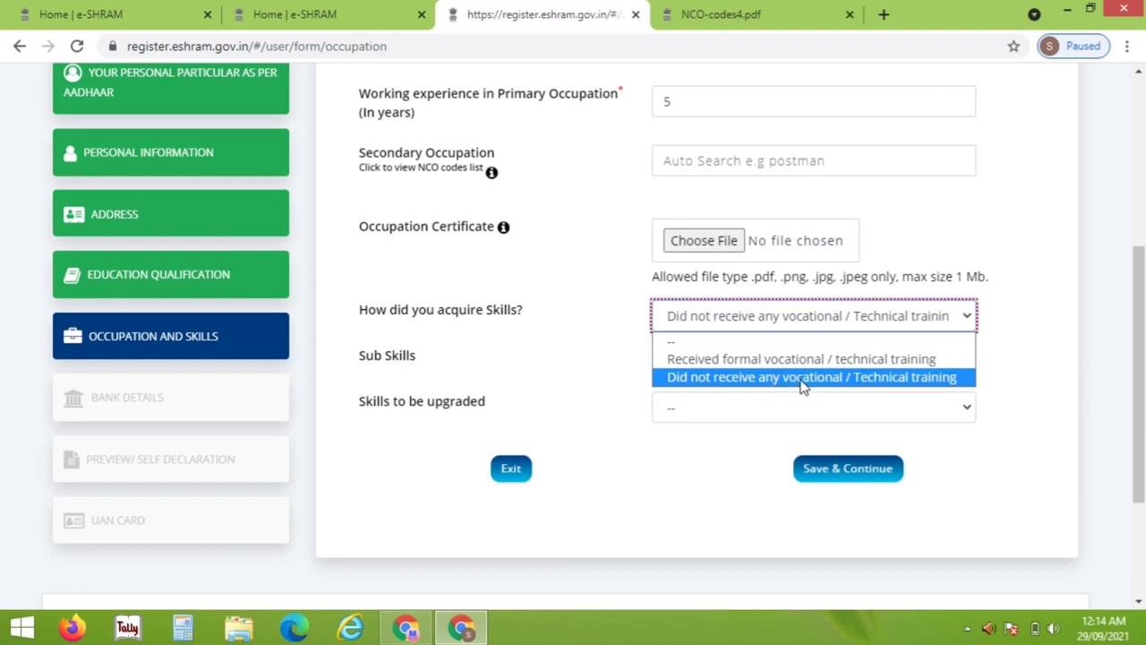
pyautogui.click(803, 379)
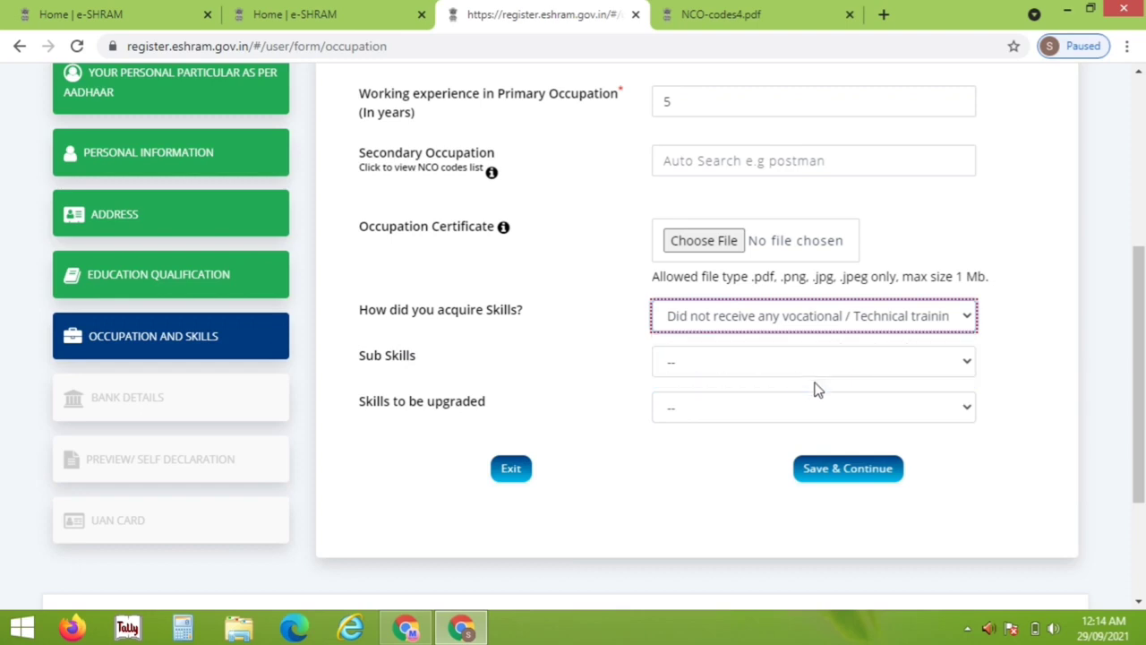
pyautogui.scroll(-3, 832, 487)
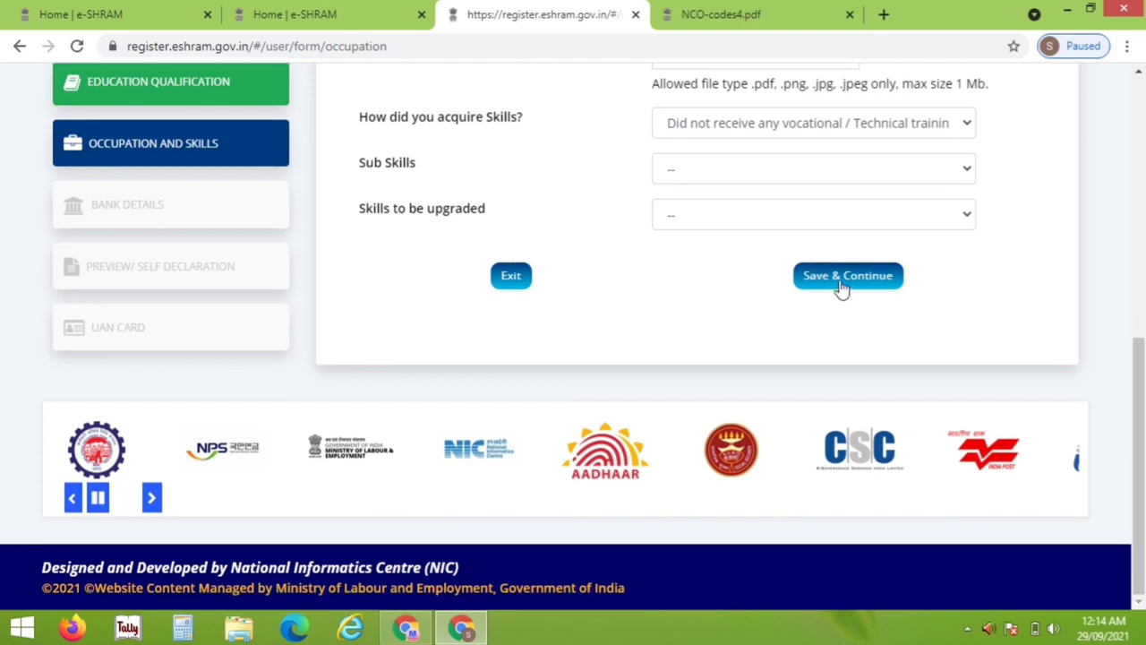
pyautogui.click(842, 285)
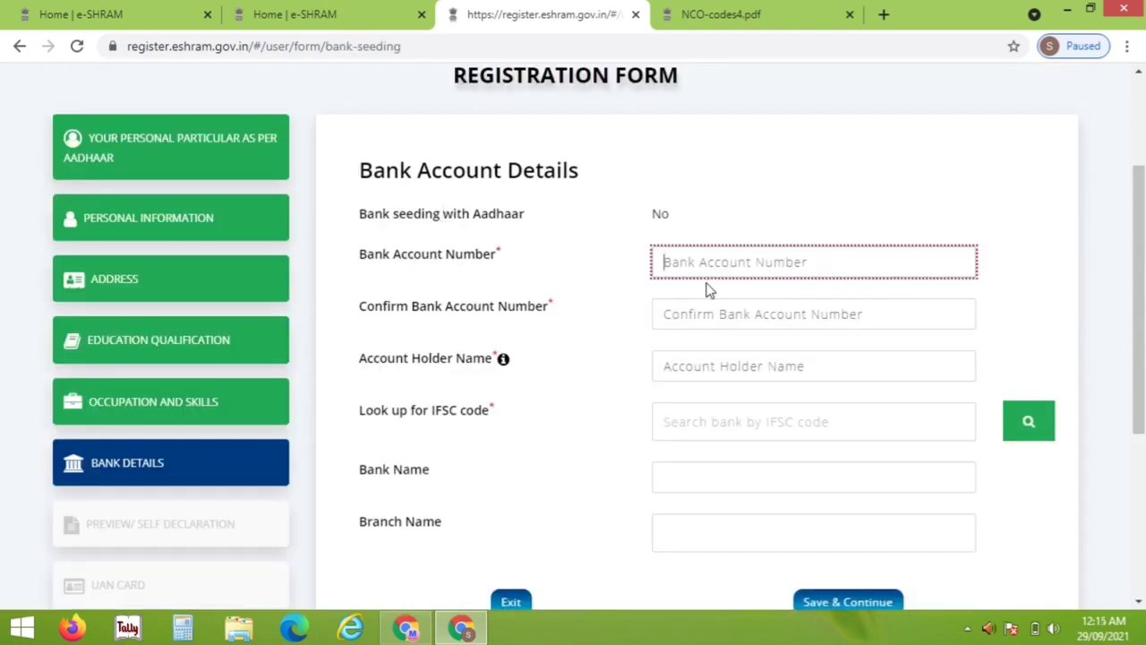
# Enter the bank account number and IFSC SBIN0002076 (State Bank of India, Kesinga), then save the bank details.
pyautogui.hotkey('ctrl', 'v')
pyautogui.click(783, 313)
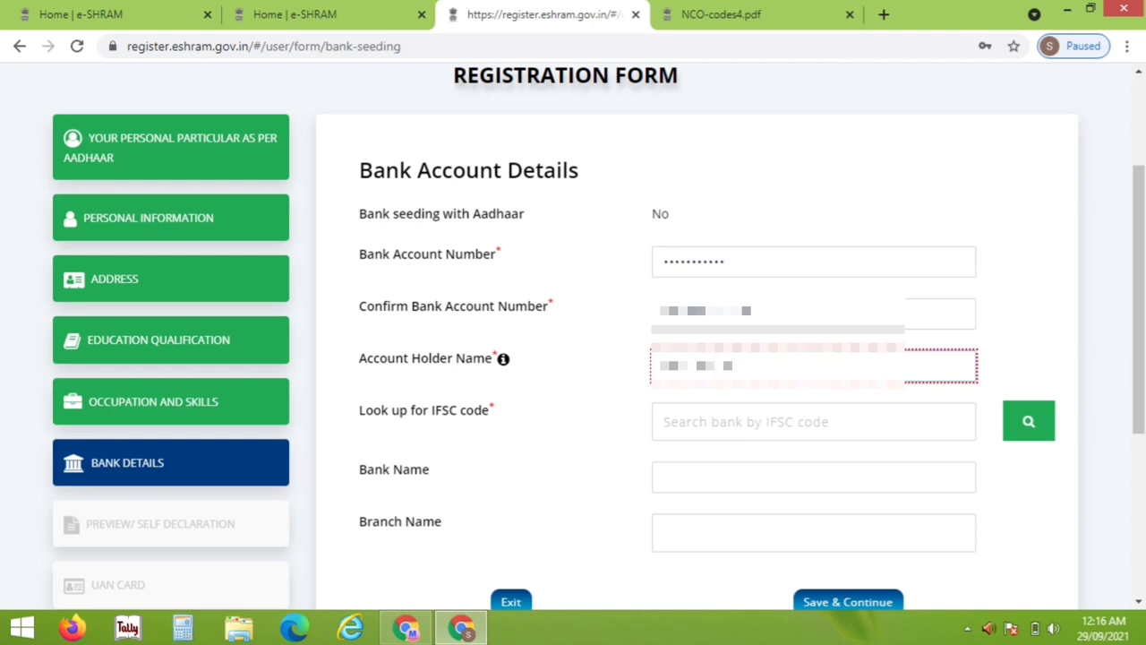
pyautogui.click(798, 424)
pyautogui.write('sB')
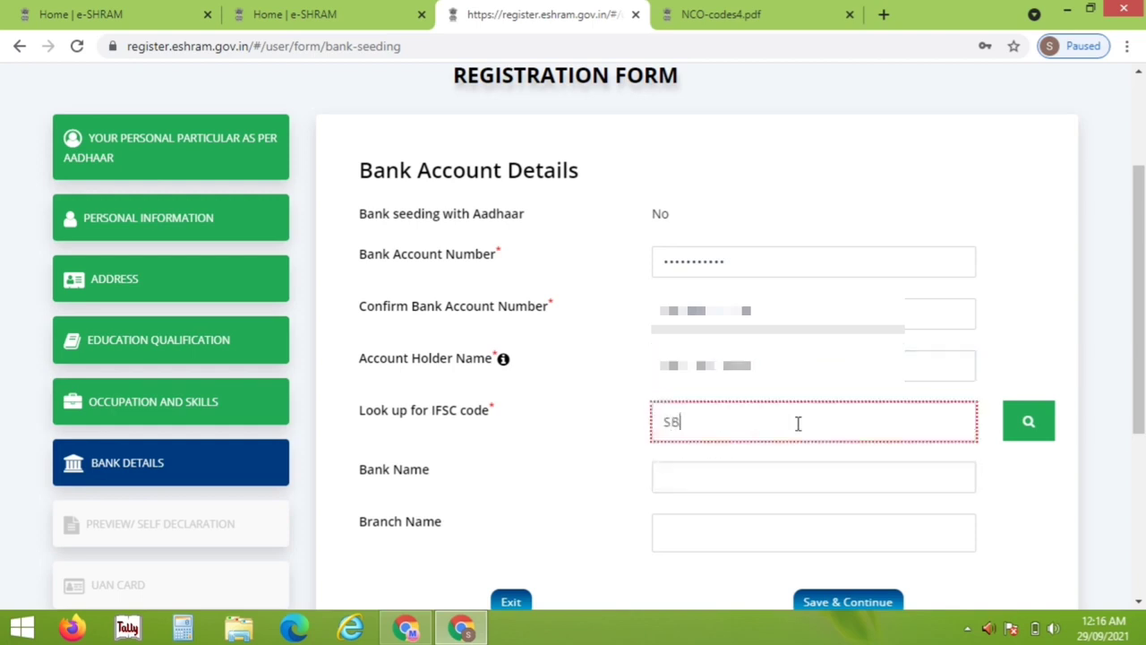
pyautogui.write('IN0002076')
pyautogui.click(1039, 435)
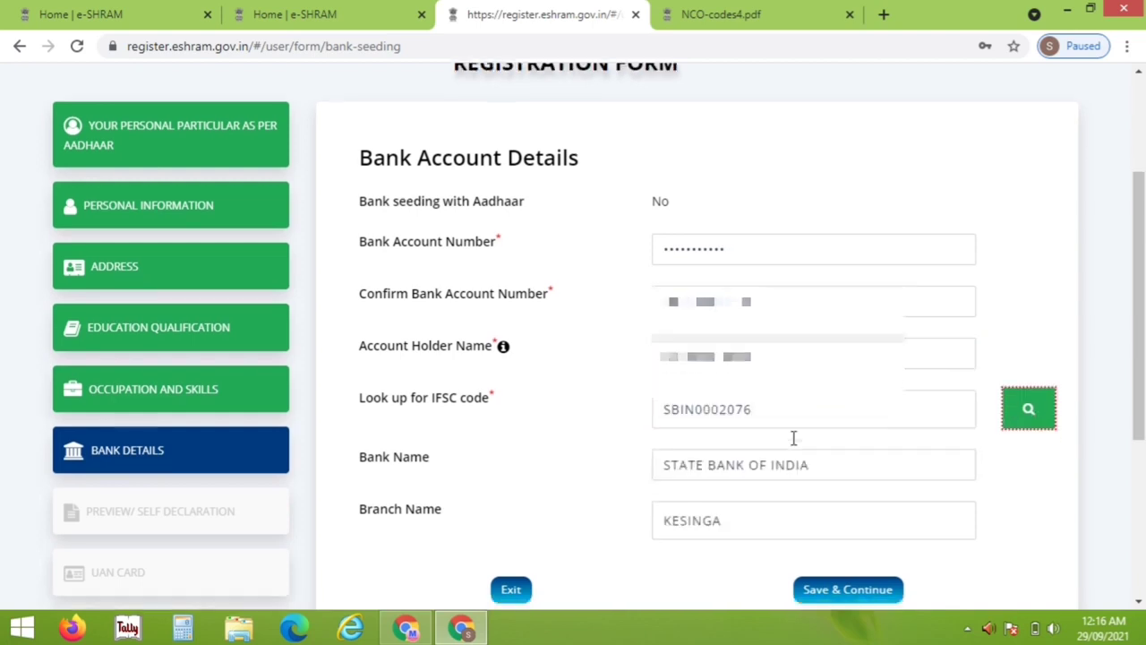
pyautogui.scroll(-1, 793, 437)
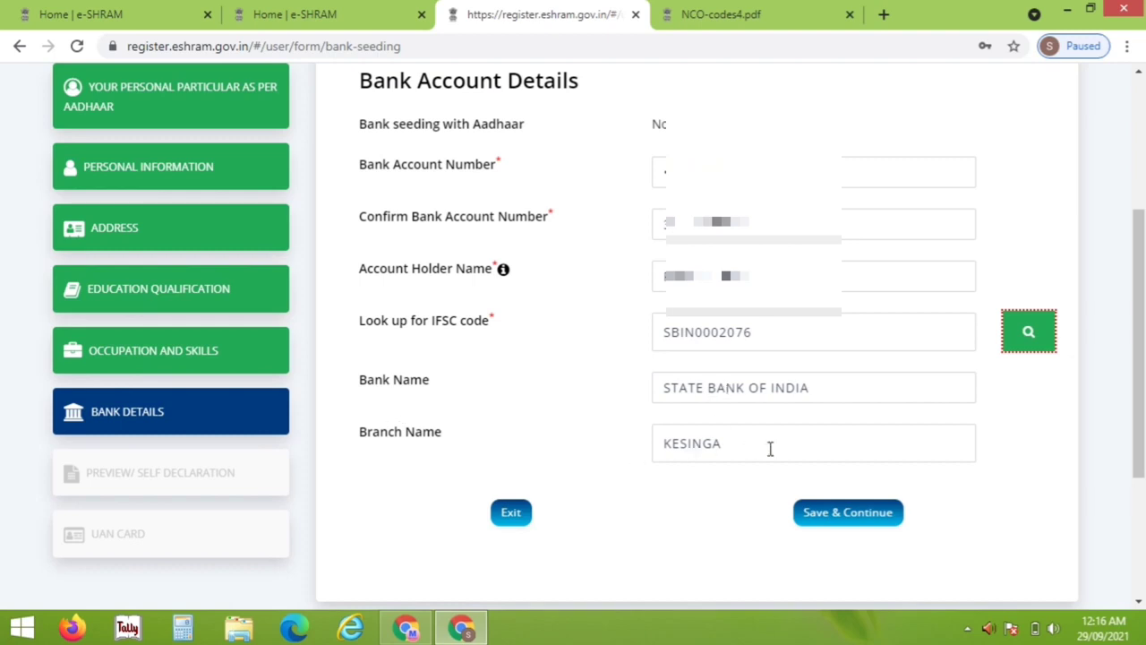
pyautogui.click(842, 521)
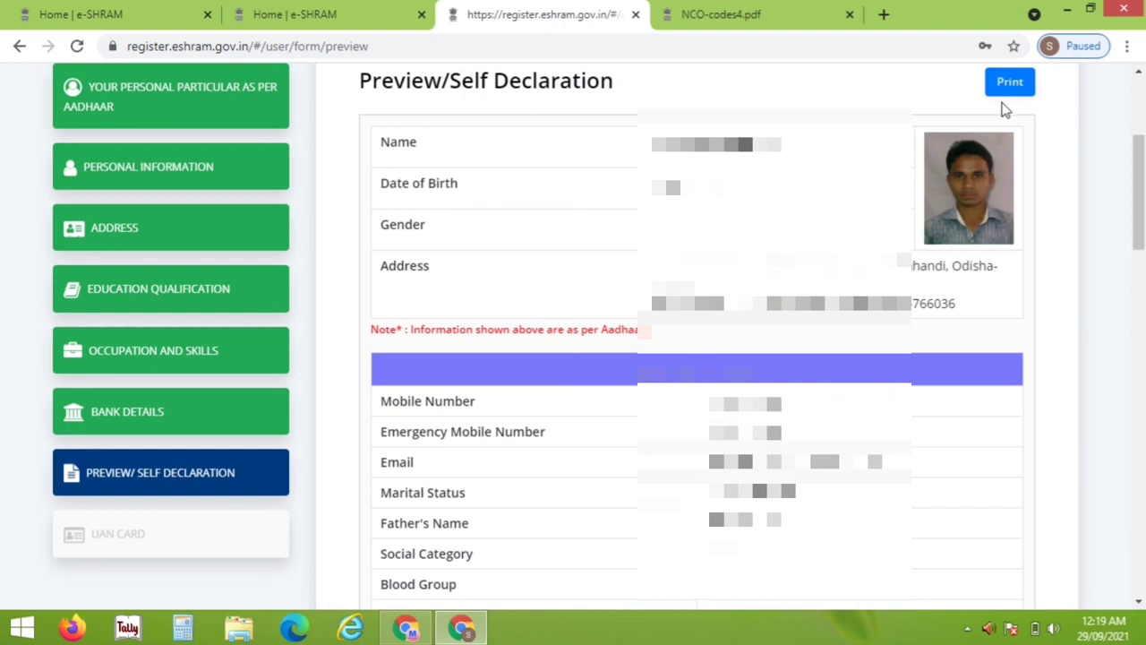
# Accept the self declaration on the preview page and submit the registration.
pyautogui.scroll(-15, 626, 358)
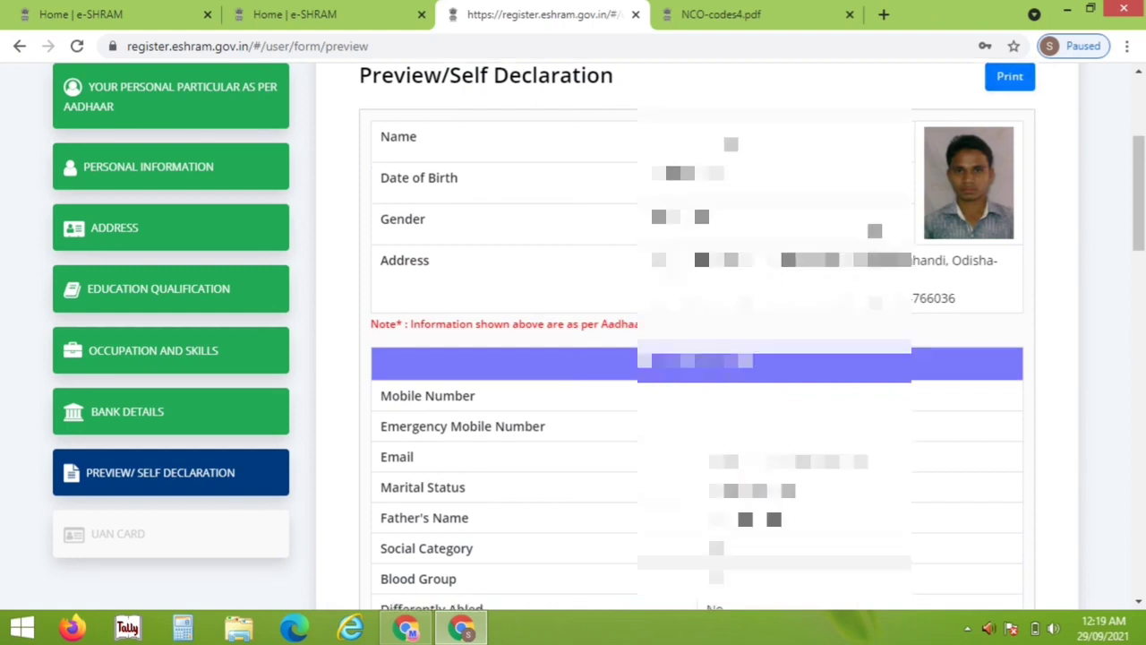
pyautogui.scroll(1, 537, 305)
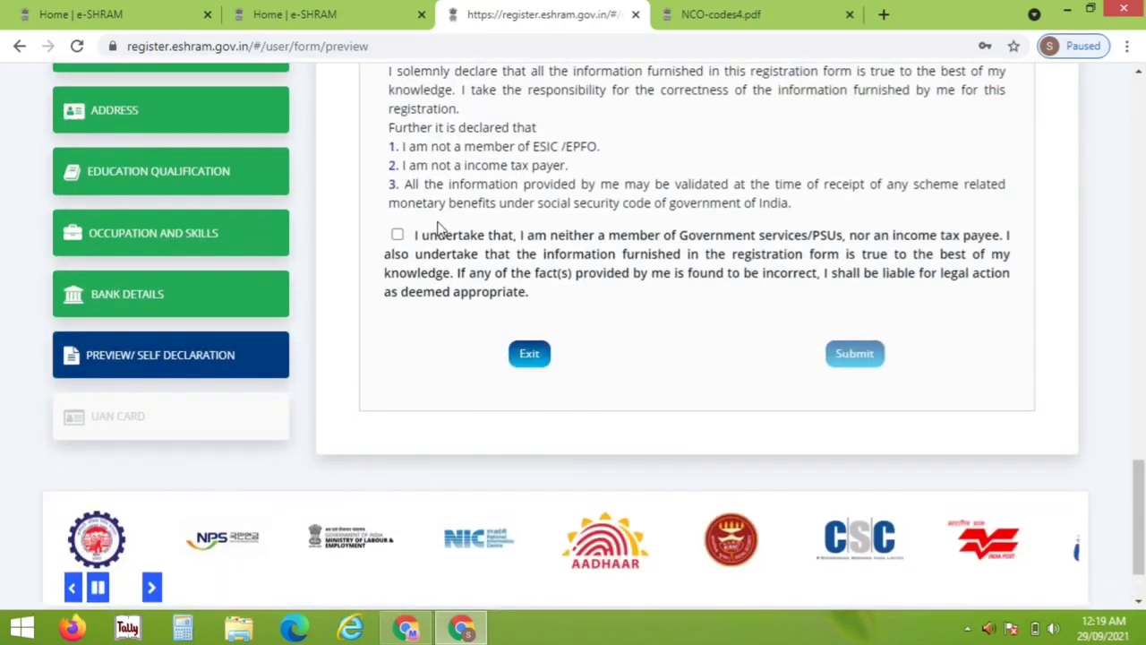
pyautogui.click(397, 234)
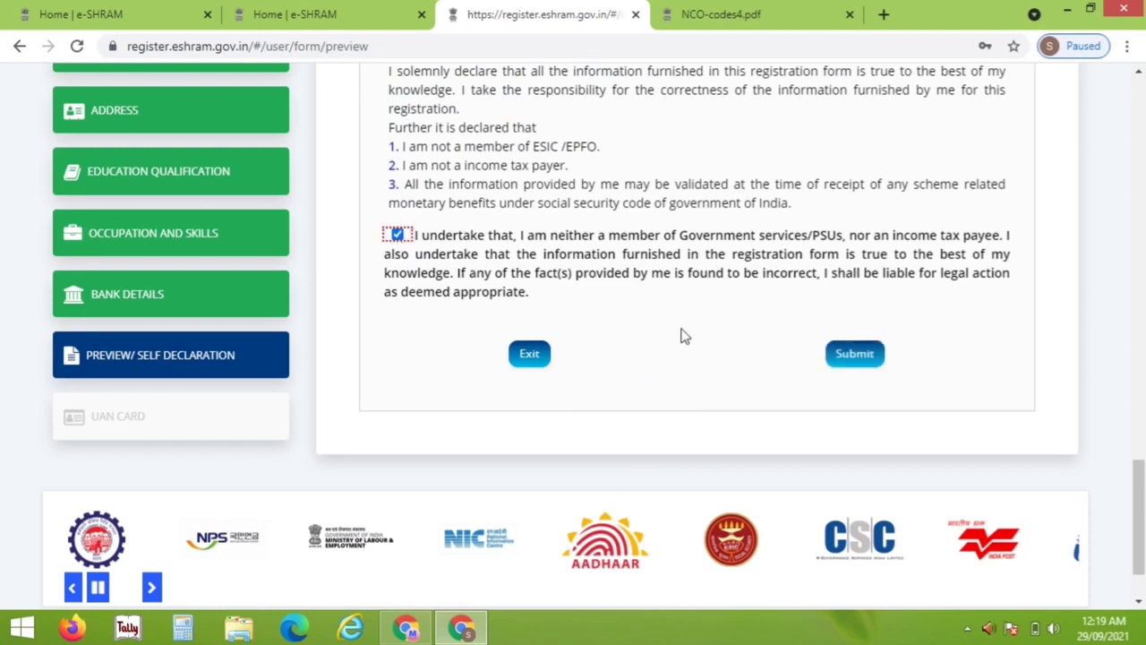
pyautogui.click(854, 355)
pyautogui.scroll(-3, 580, 234)
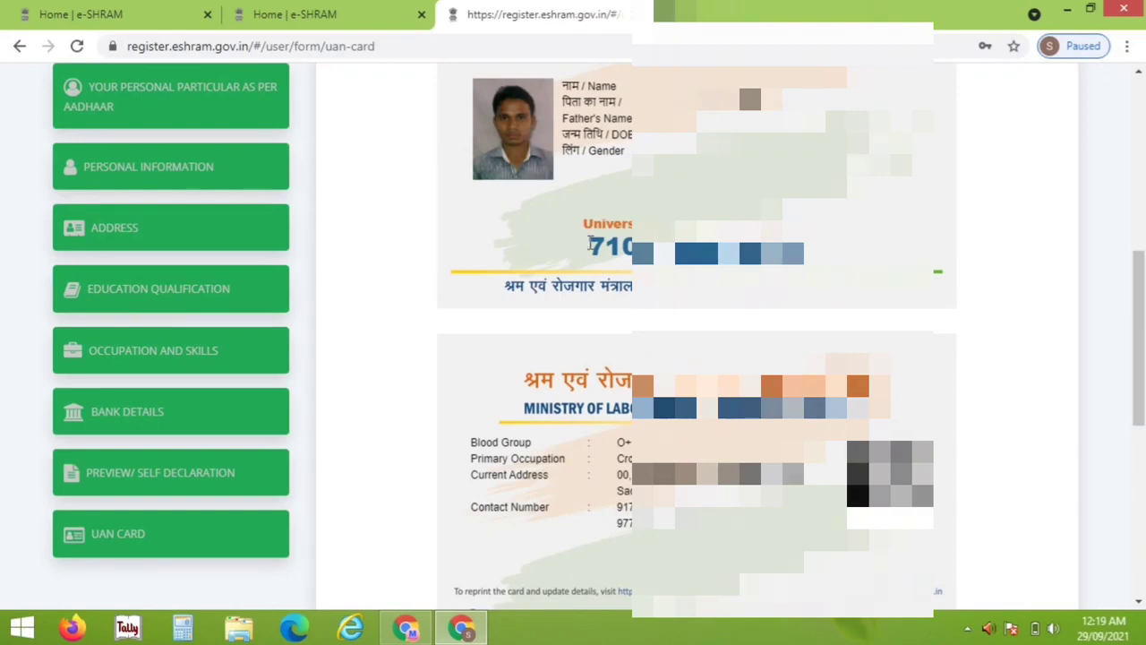
# Review the generated UAN card and download it as a PDF.
pyautogui.moveTo(589, 245); pyautogui.dragTo(804, 246)
pyautogui.click(804, 246)
pyautogui.scroll(4, 644, 210)
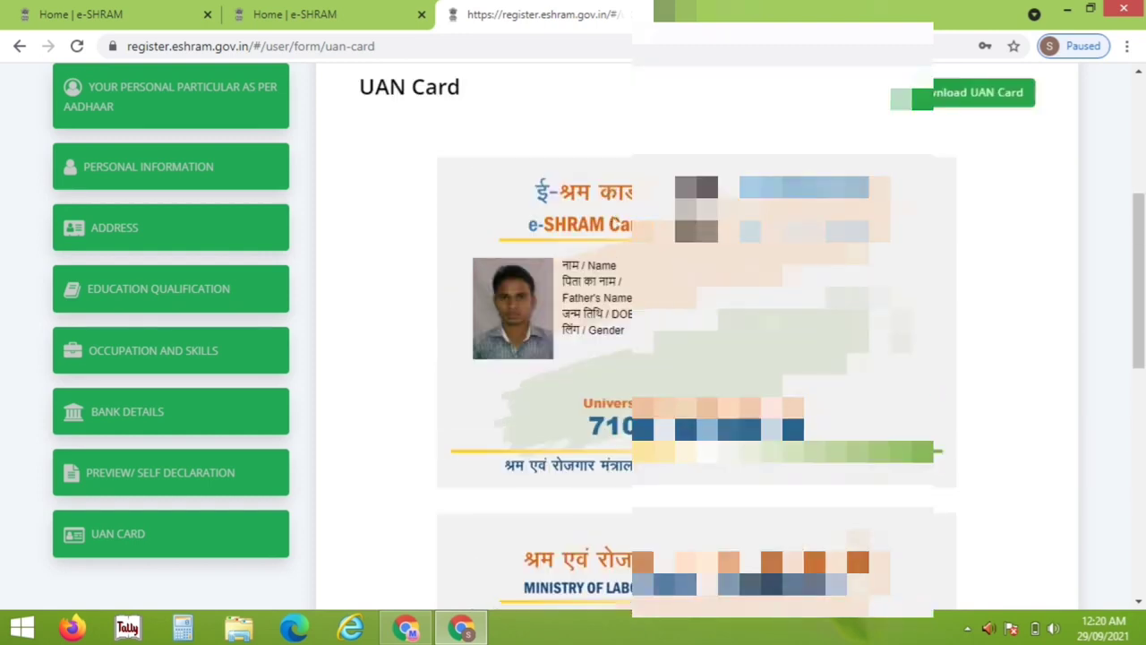
pyautogui.scroll(-2, 580, 273)
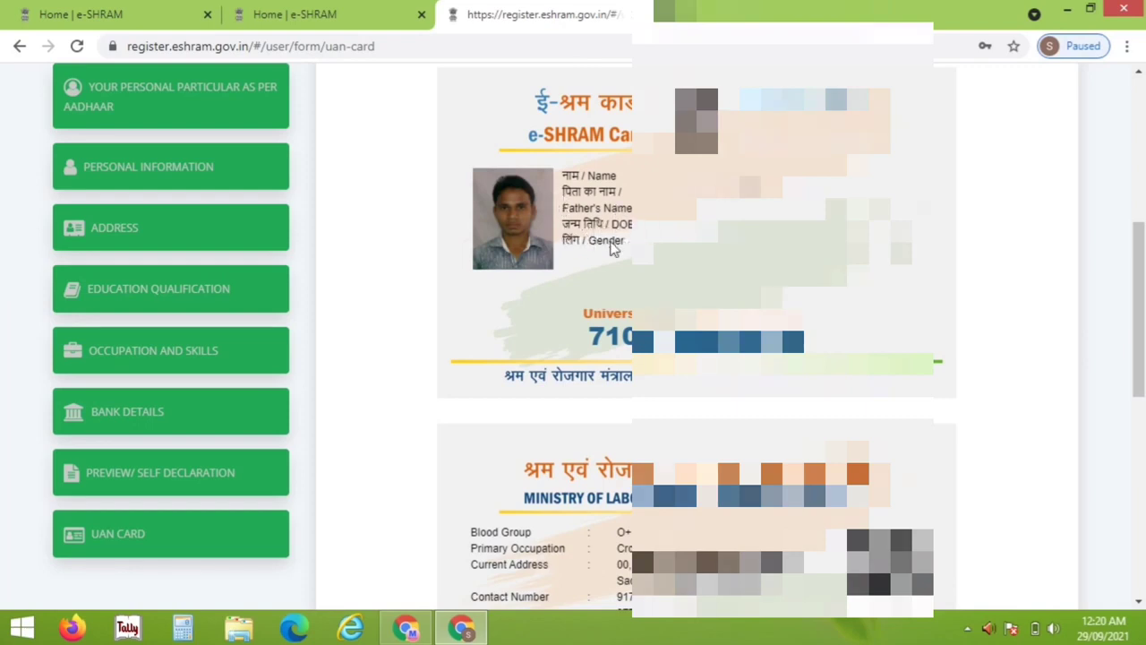
pyautogui.scroll(-2, 534, 159)
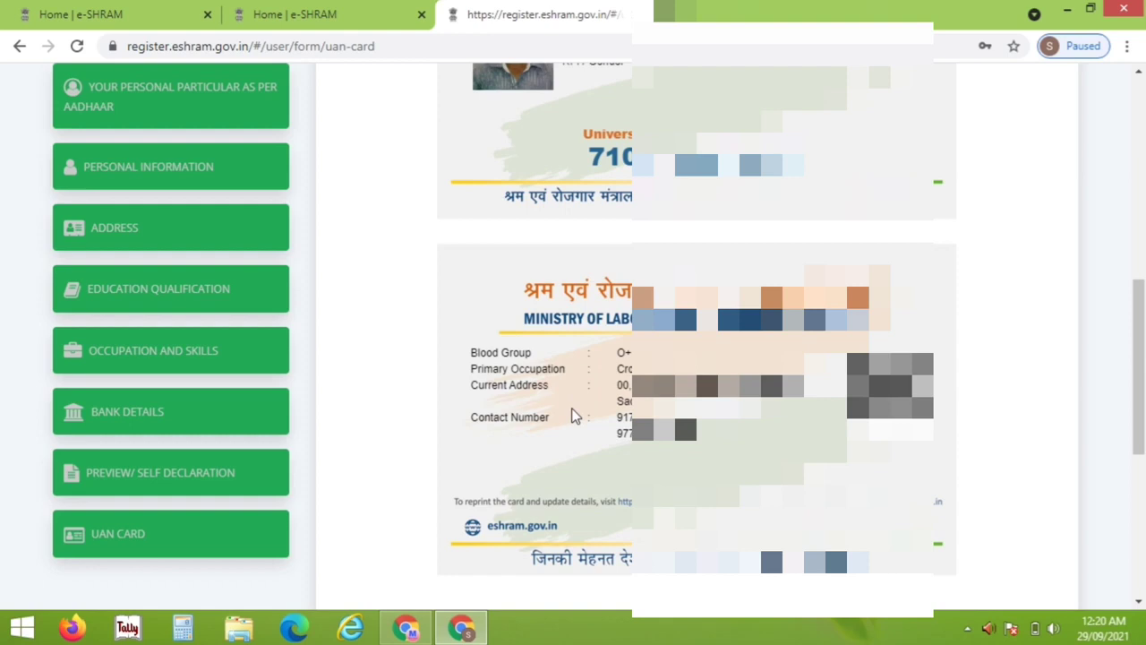
pyautogui.scroll(4, 577, 409)
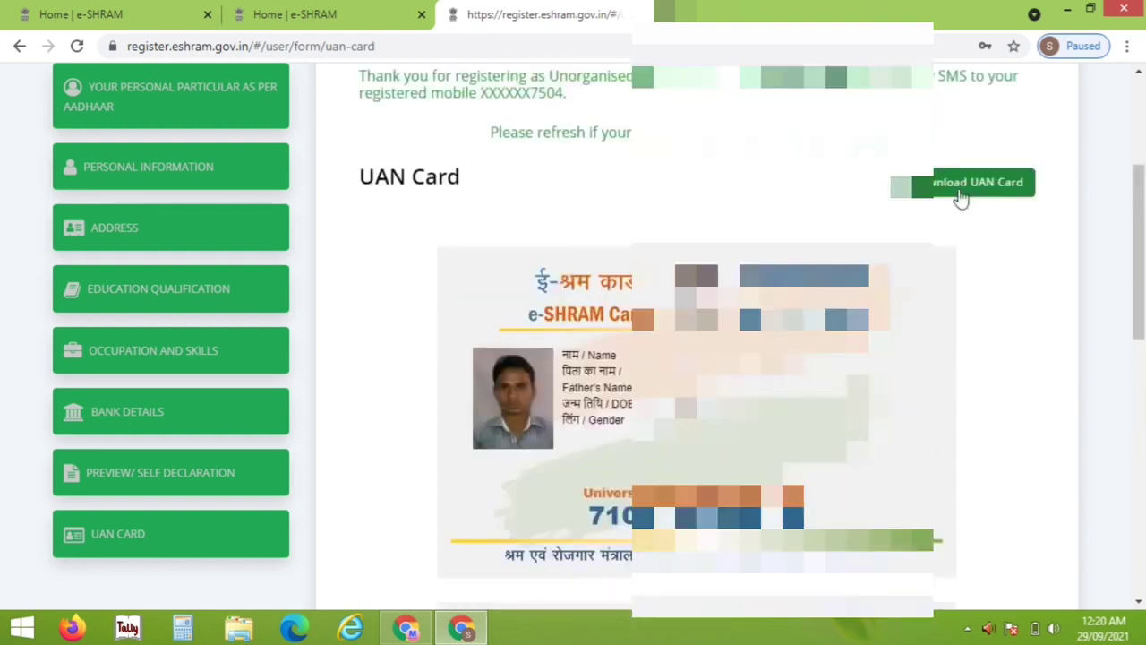
pyautogui.click(974, 200)
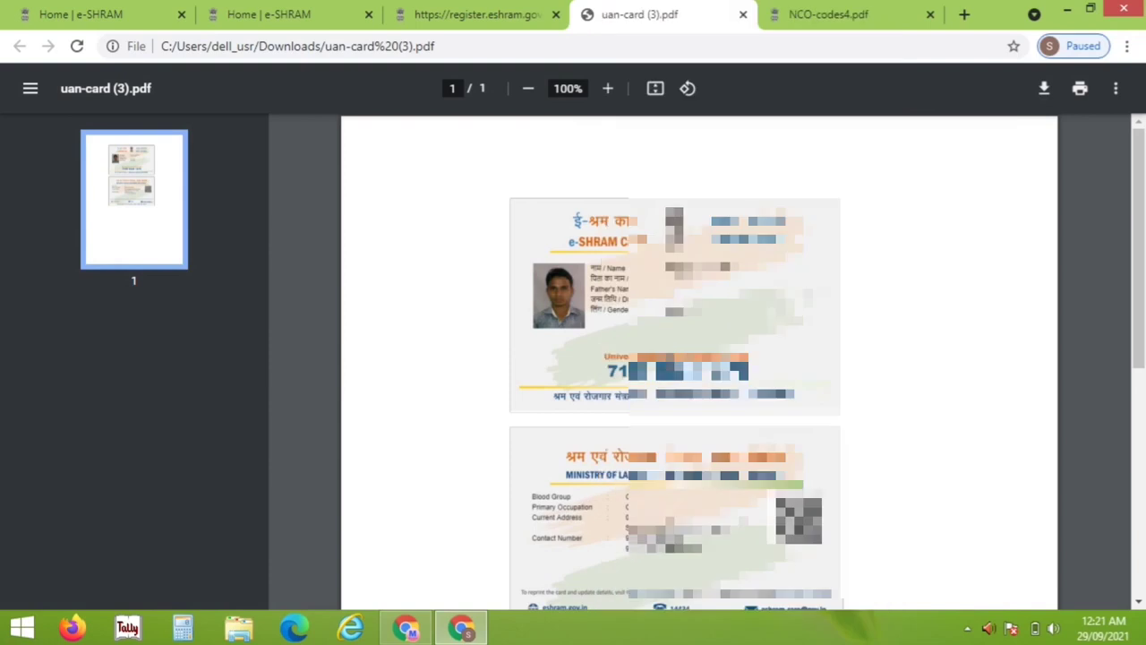
# Check the downloaded uan-card (3).pdf, then return to the portal and complete the registration.
pyautogui.scroll(-2, 699, 358)
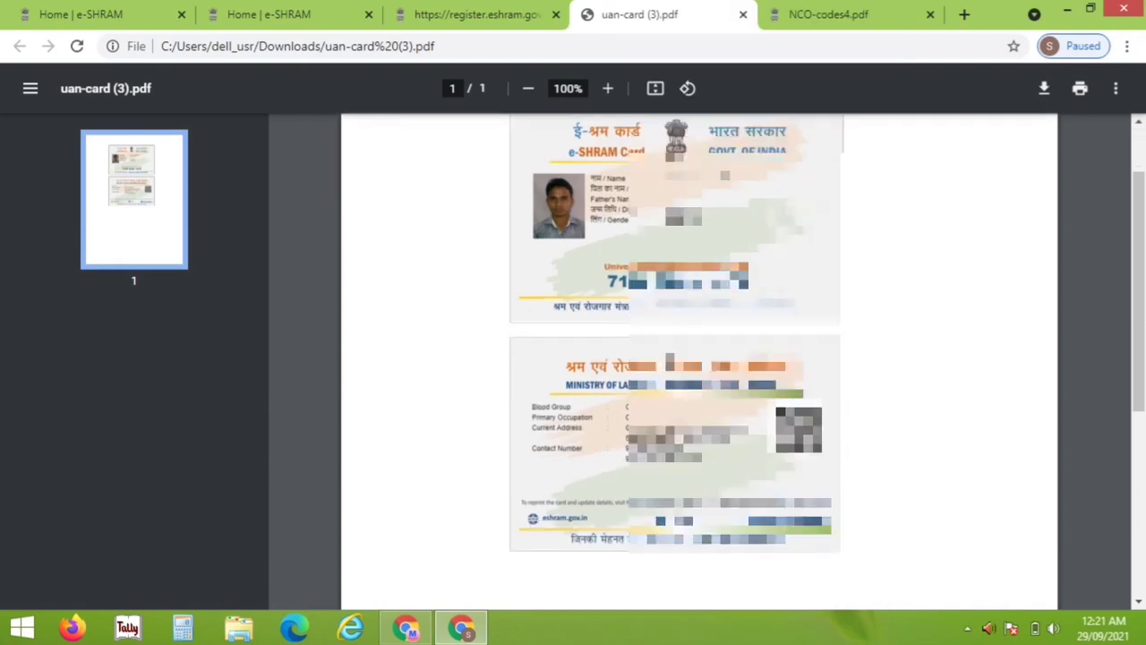
pyautogui.hotkey('ctrl', 'w')
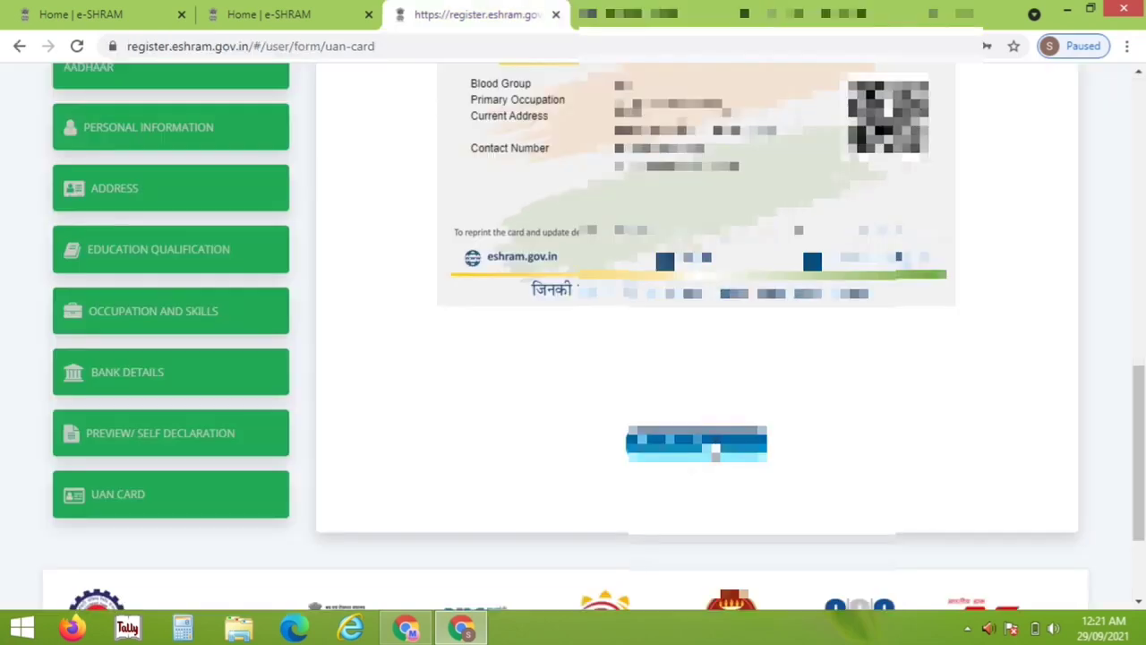
pyautogui.click(698, 452)
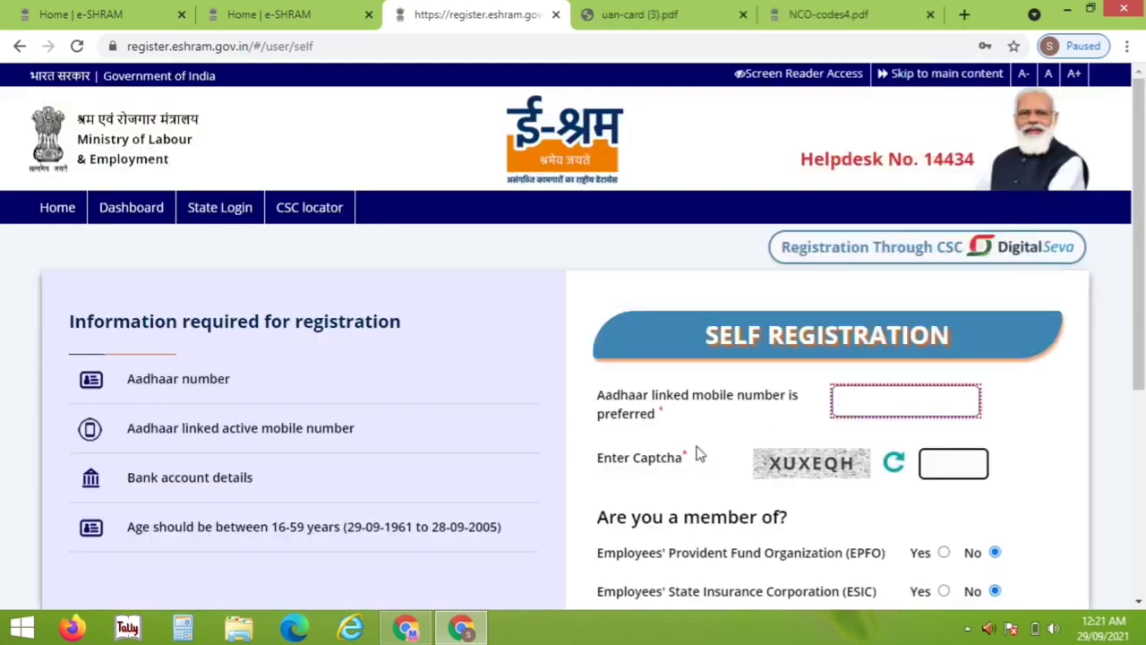